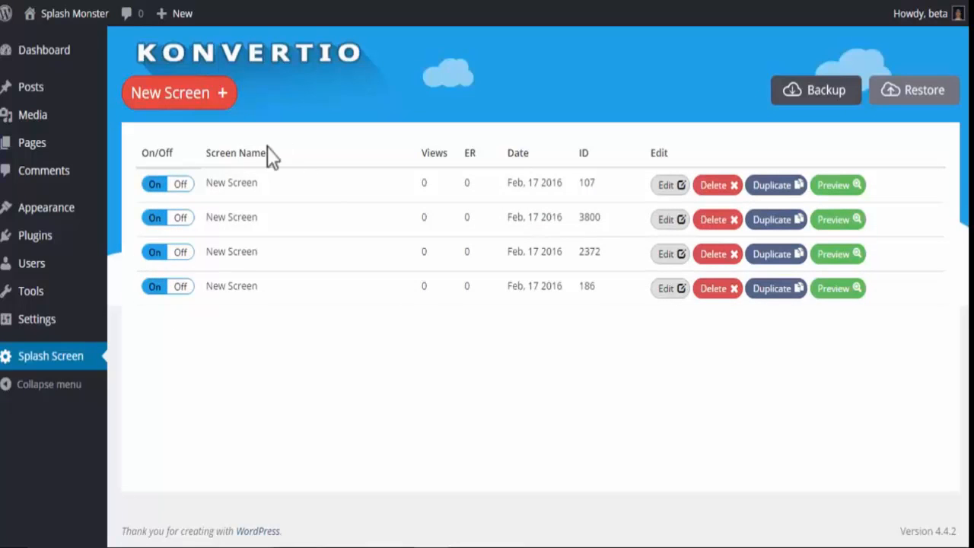
- Create a new splash screen from the overview of existing screens
{"action": "triple_click", "coordinate": [214, 154]}
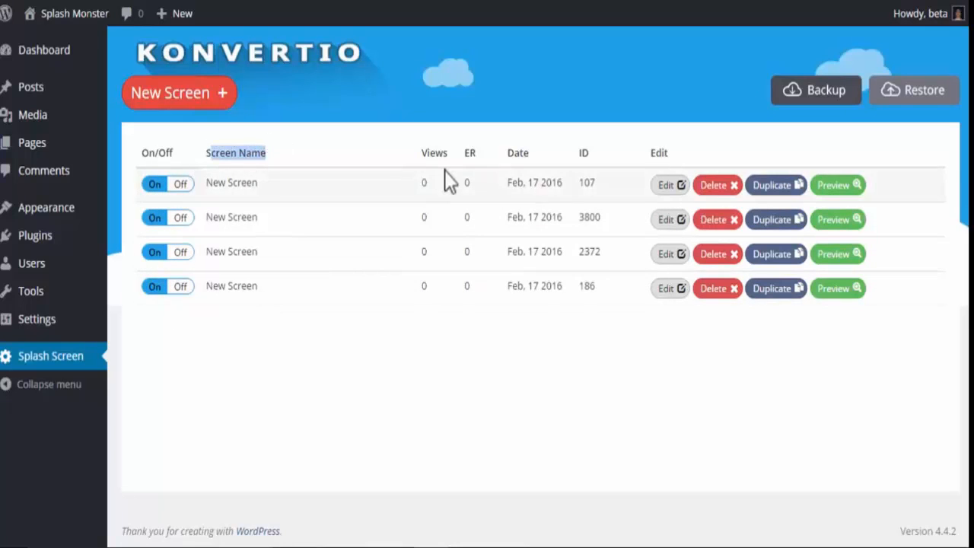
{"action": "left_click_drag", "start_coordinate": [424, 153], "coordinate": [440, 154]}
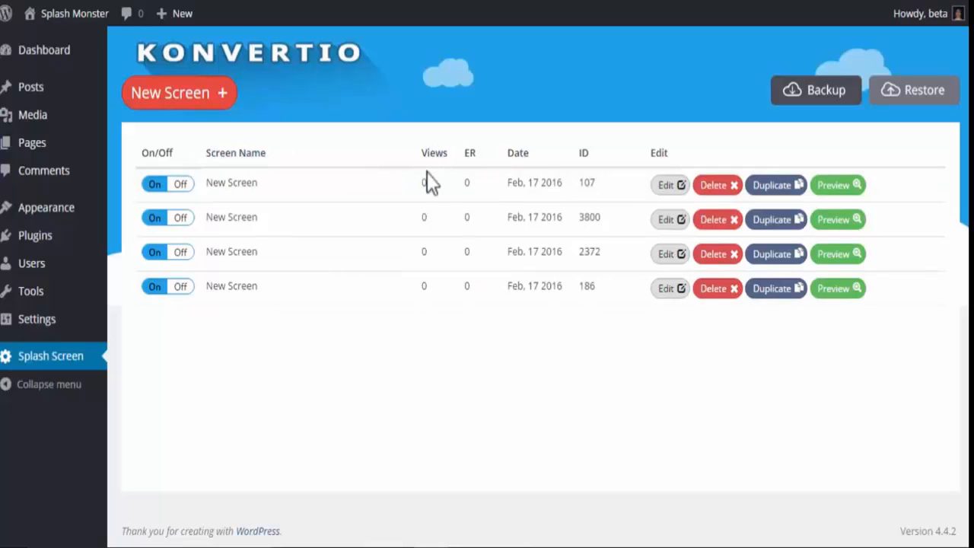
{"action": "left_click", "coordinate": [472, 153]}
{"action": "left_click", "coordinate": [189, 96]}
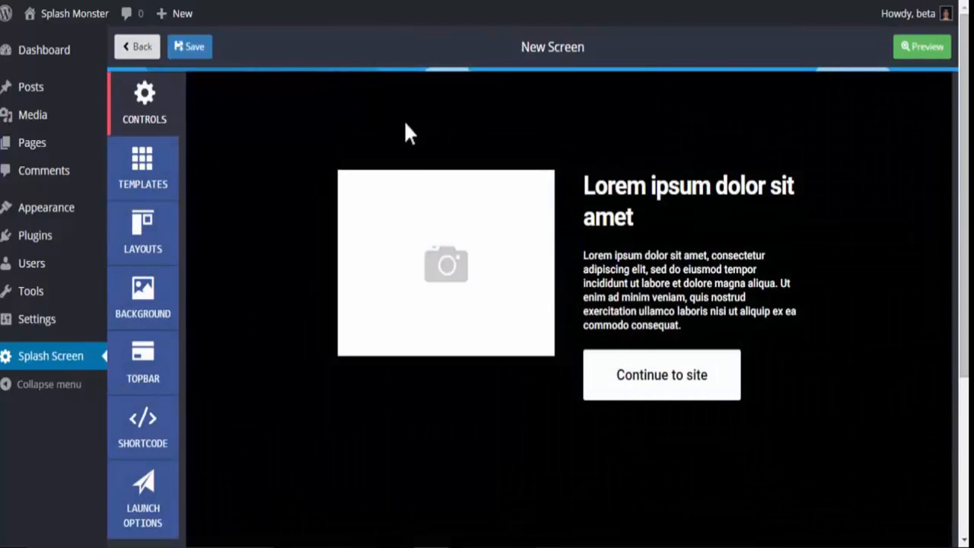
{"action": "left_click_drag", "start_coordinate": [967, 147], "coordinate": [966, 102]}
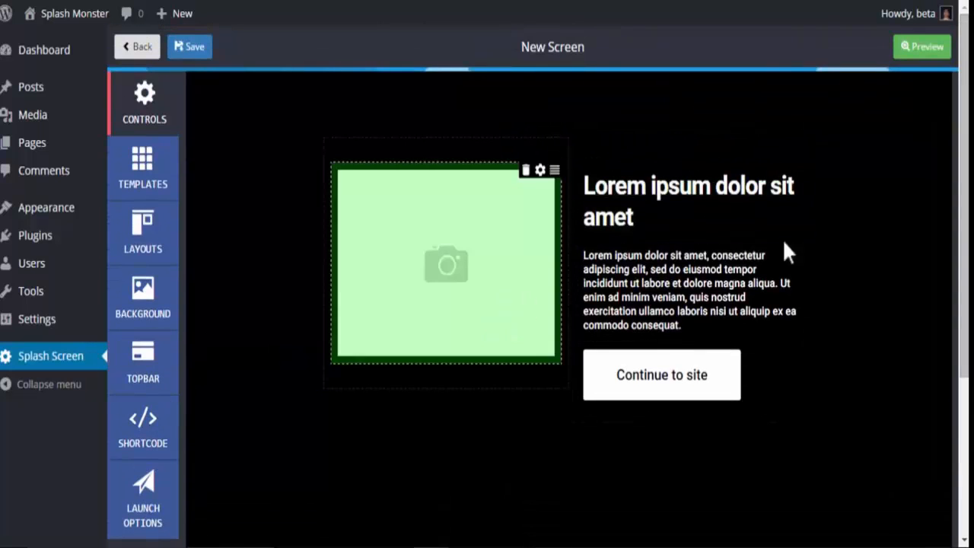
{"action": "left_click_drag", "start_coordinate": [966, 143], "coordinate": [965, 115]}
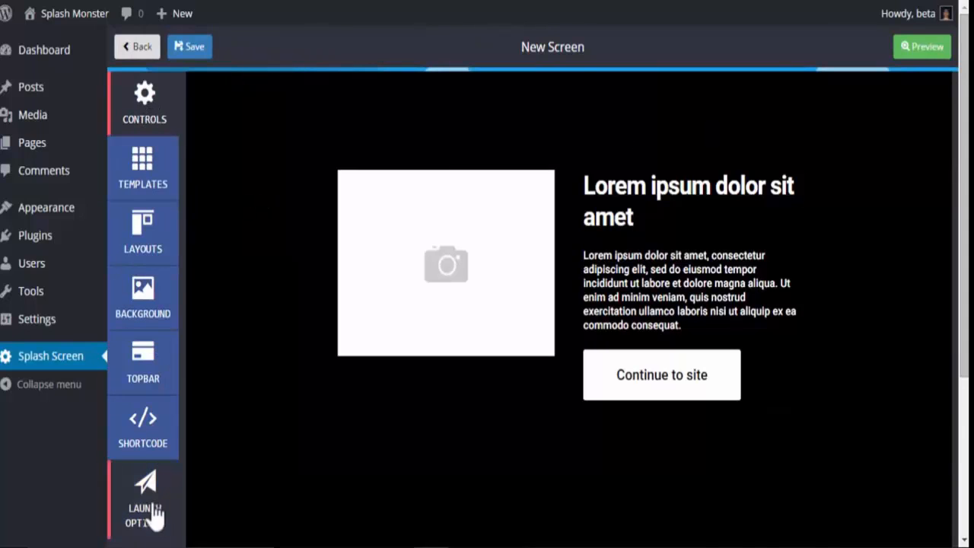
{"action": "left_click", "coordinate": [147, 183]}
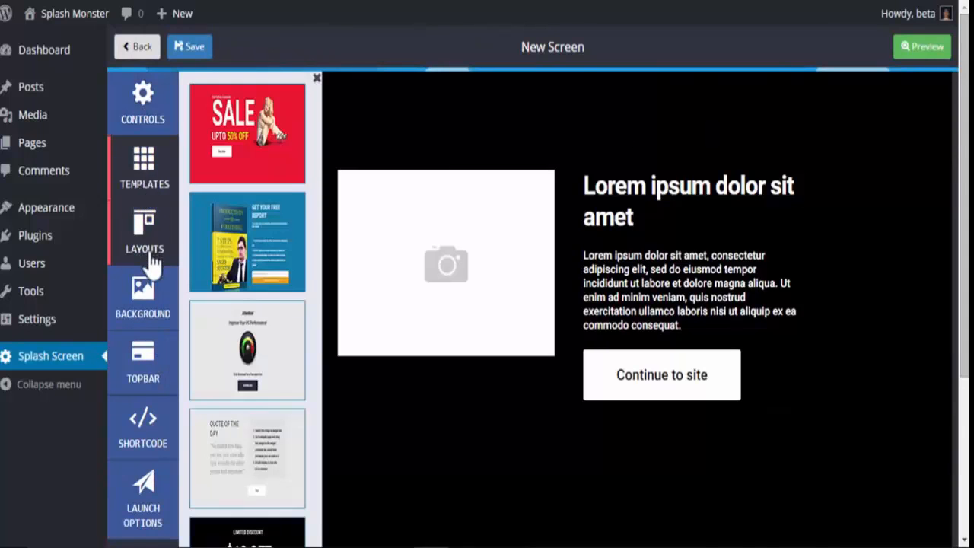
{"action": "left_click", "coordinate": [151, 352]}
- Enable the new screen in its control settings
{"action": "left_click", "coordinate": [149, 124]}
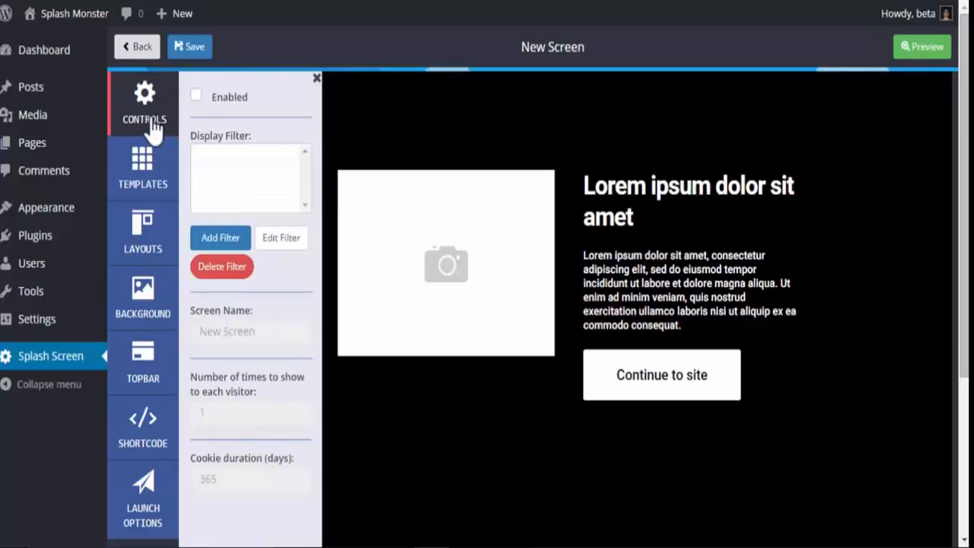
{"action": "left_click", "coordinate": [197, 97]}
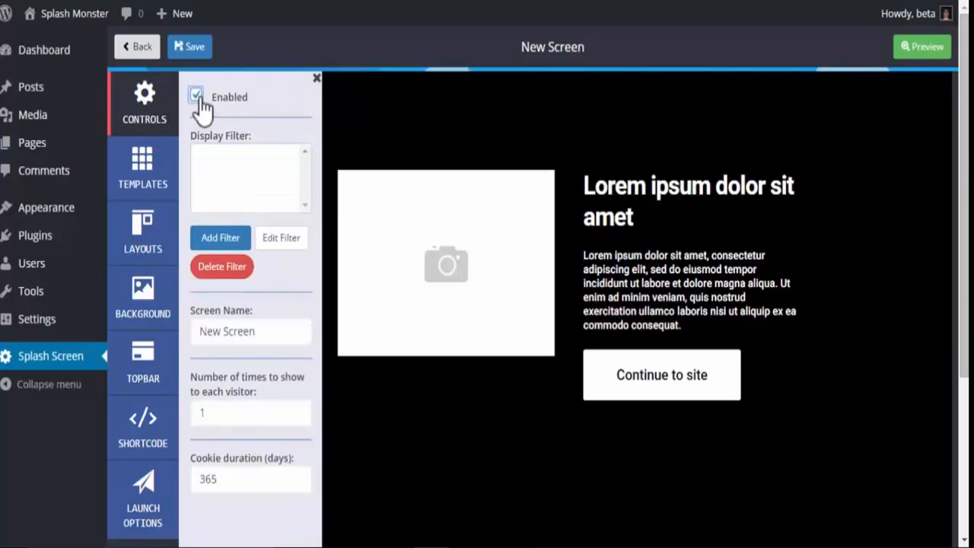
{"action": "left_click", "coordinate": [197, 98]}
{"action": "left_click", "coordinate": [197, 97]}
{"action": "left_click", "coordinate": [197, 98]}
{"action": "left_click", "coordinate": [197, 97]}
- Add a display filter, view the All Pages and Selected Pages types, and leave the filter on All Posts
{"action": "left_click", "coordinate": [227, 248]}
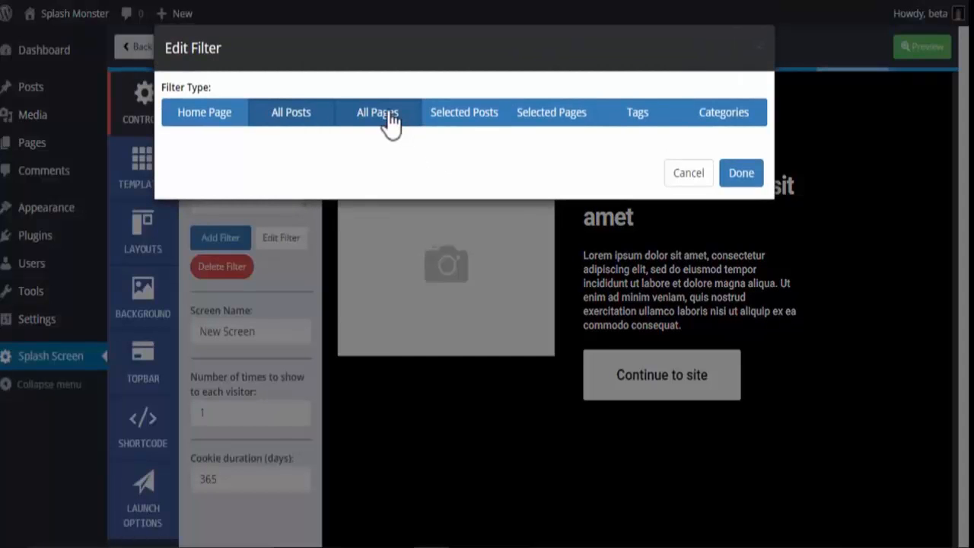
{"action": "left_click", "coordinate": [389, 122]}
{"action": "left_click", "coordinate": [577, 121]}
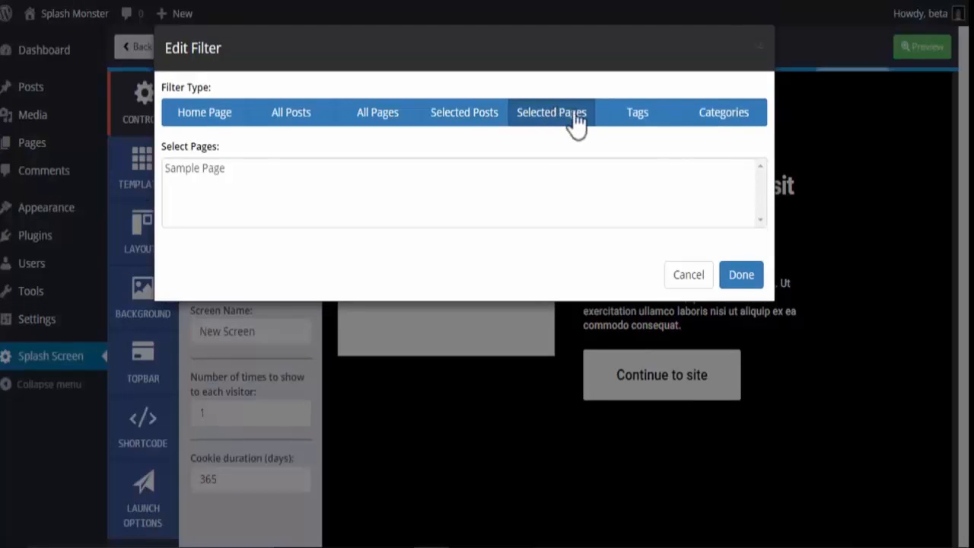
{"action": "left_click", "coordinate": [687, 276]}
{"action": "left_click", "coordinate": [240, 412]}
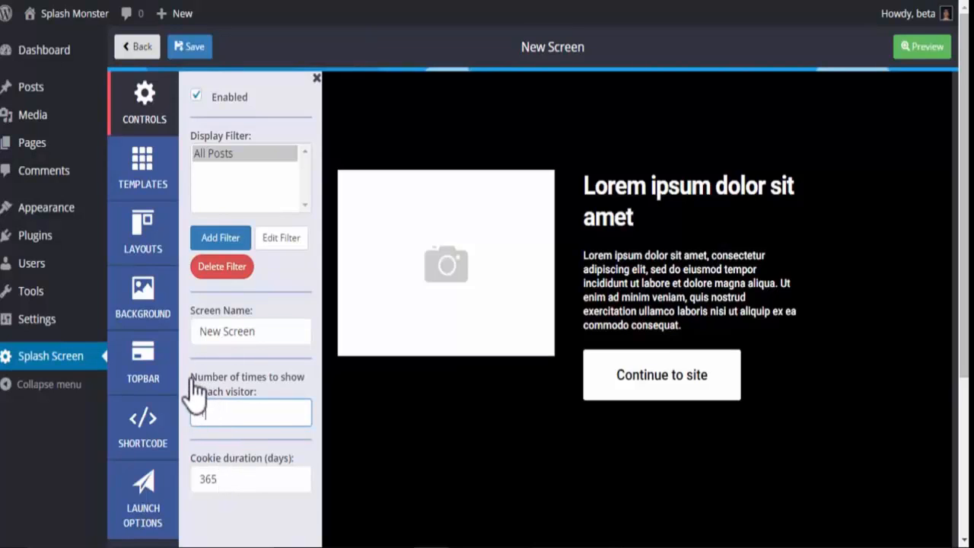
{"action": "left_click_drag", "start_coordinate": [190, 379], "coordinate": [256, 397]}
{"action": "left_click", "coordinate": [257, 397]}
- Apply the black Limited Discount $10 OFF coupon template to the screen
{"action": "left_click", "coordinate": [146, 186]}
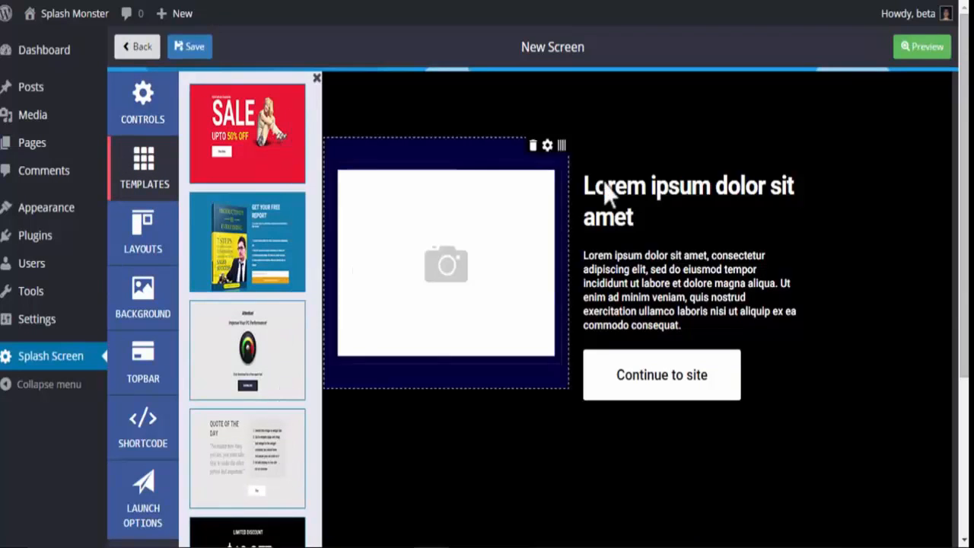
{"action": "mouse_move", "coordinate": [964, 175]}
{"action": "left_mouse_down"}
{"action": "mouse_move", "coordinate": [964, 236]}
{"action": "mouse_move", "coordinate": [963, 164]}
{"action": "left_mouse_up"}
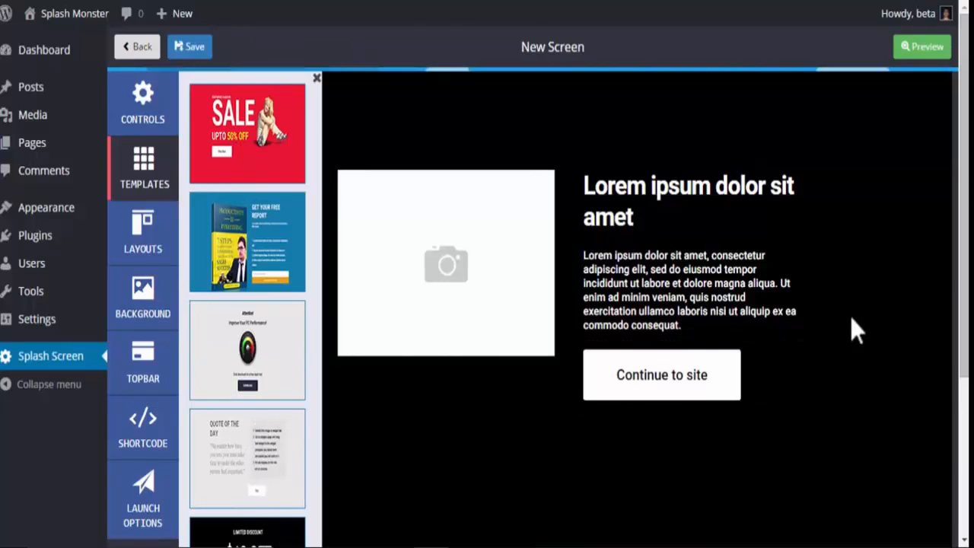
{"action": "scroll", "coordinate": [853, 327], "scroll_direction": "down", "scroll_amount": 2}
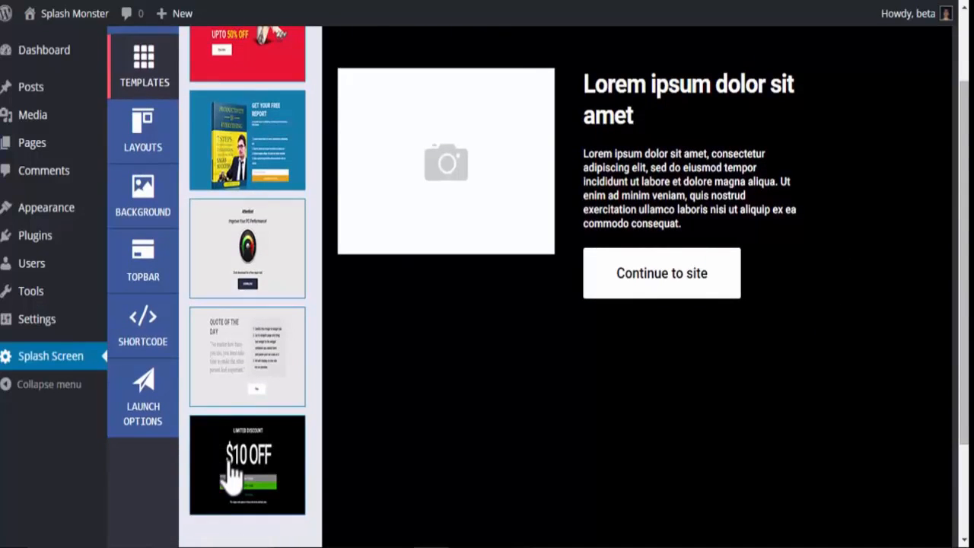
{"action": "left_click", "coordinate": [229, 468]}
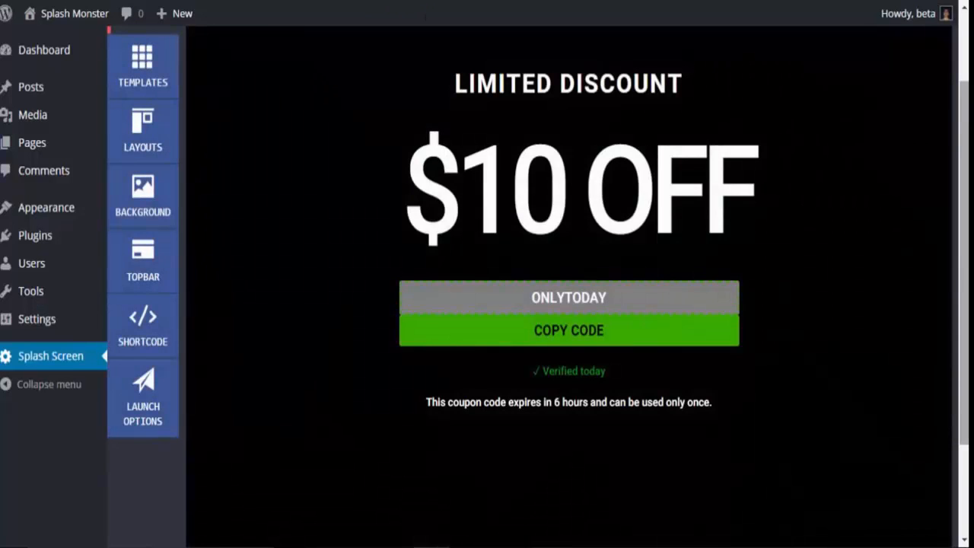
{"action": "scroll", "coordinate": [951, 181], "scroll_direction": "up", "scroll_amount": 2}
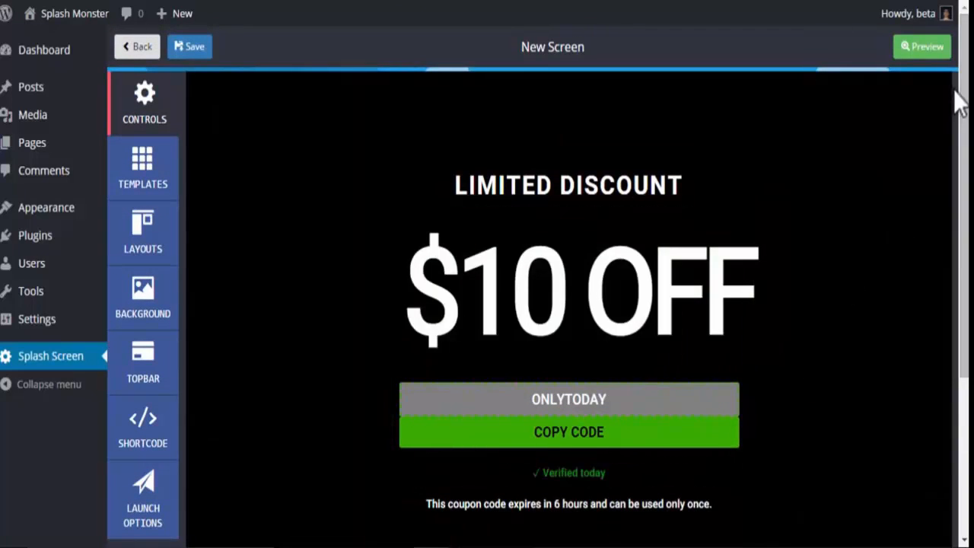
{"action": "scroll", "coordinate": [964, 99], "scroll_direction": "down", "scroll_amount": 1}
{"action": "scroll", "coordinate": [964, 107], "scroll_direction": "up", "scroll_amount": 1}
- Replace the content with the centred layout that stacks heading, large image and text, accepting the content reset
{"action": "left_click", "coordinate": [164, 259]}
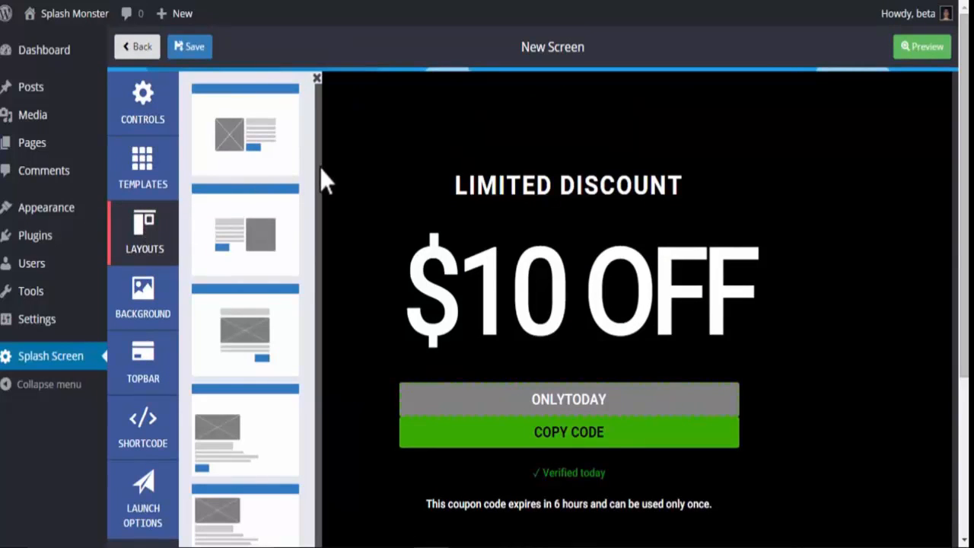
{"action": "scroll", "coordinate": [319, 167], "scroll_direction": "down", "scroll_amount": 1}
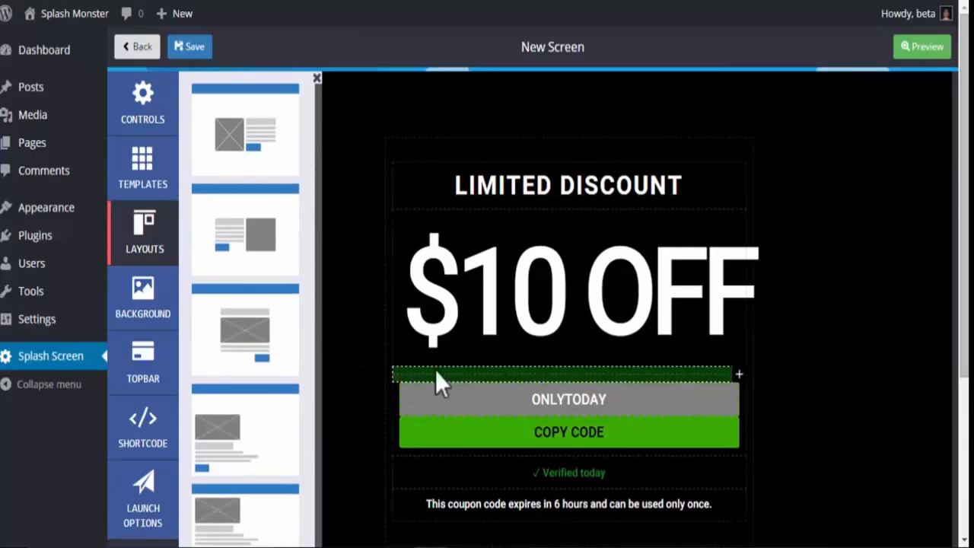
{"action": "scroll", "coordinate": [440, 380], "scroll_direction": "down", "scroll_amount": 1}
{"action": "scroll", "coordinate": [326, 262], "scroll_direction": "up", "scroll_amount": 1}
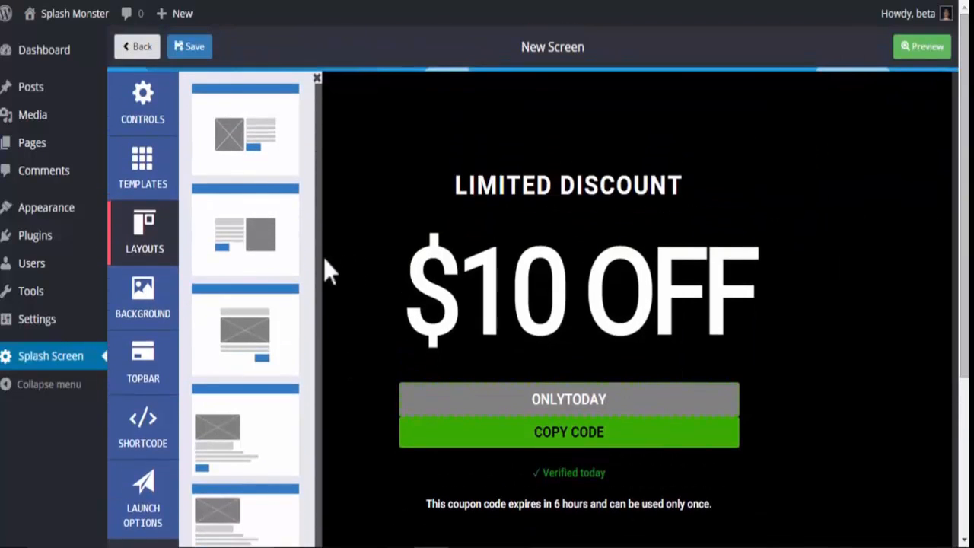
{"action": "left_click_drag", "start_coordinate": [318, 235], "coordinate": [321, 174]}
{"action": "left_click", "coordinate": [265, 346]}
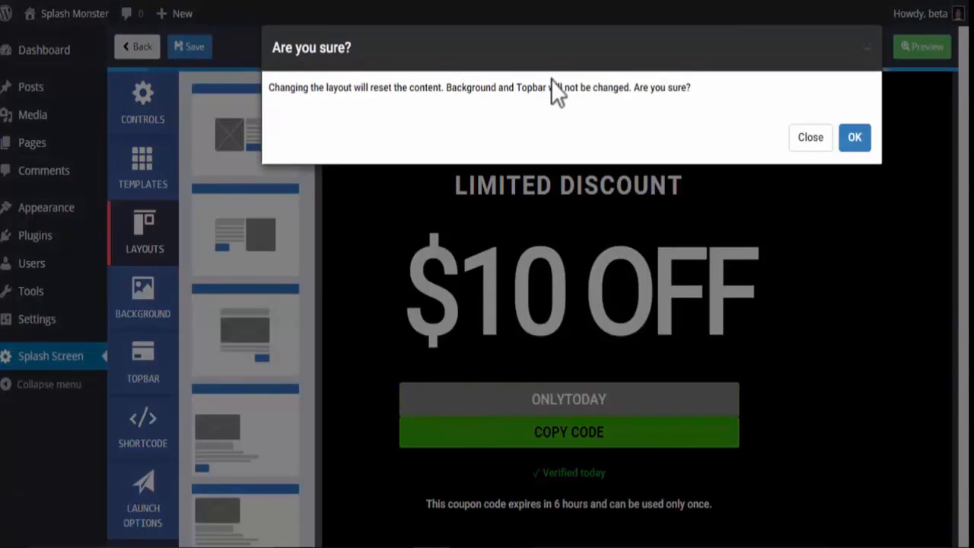
{"action": "left_click", "coordinate": [857, 142]}
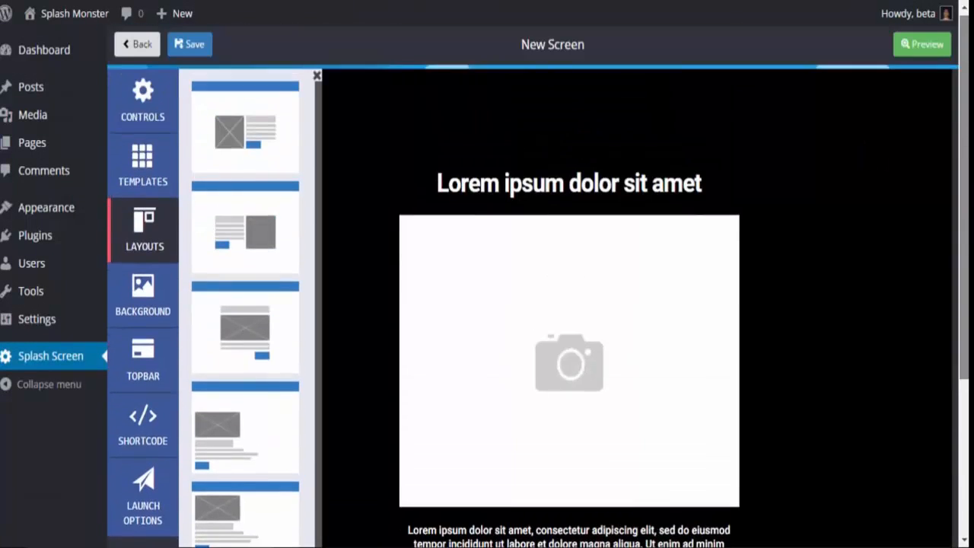
- Set the screen background to a solid muted purple colour
{"action": "left_click", "coordinate": [174, 318]}
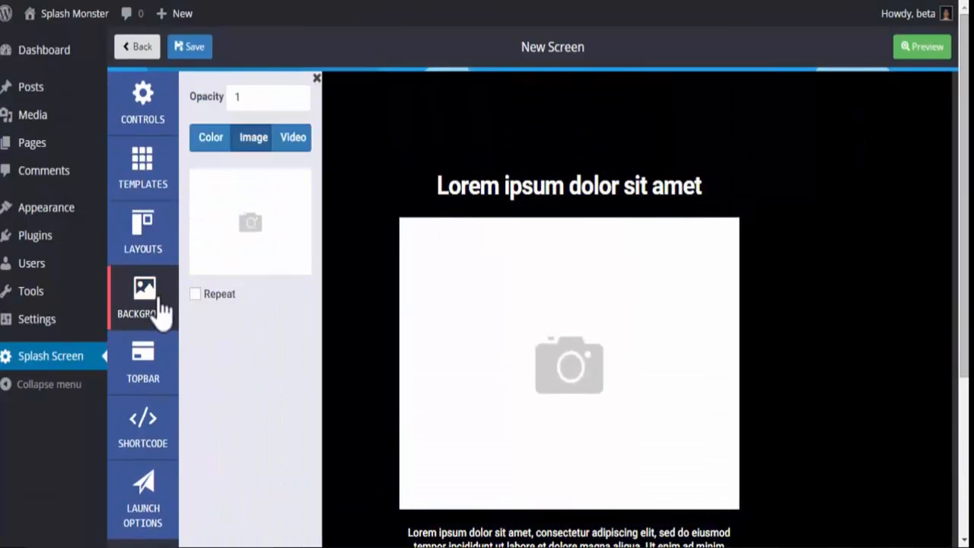
{"action": "left_click", "coordinate": [214, 148]}
{"action": "left_click", "coordinate": [255, 143]}
{"action": "left_click", "coordinate": [229, 146]}
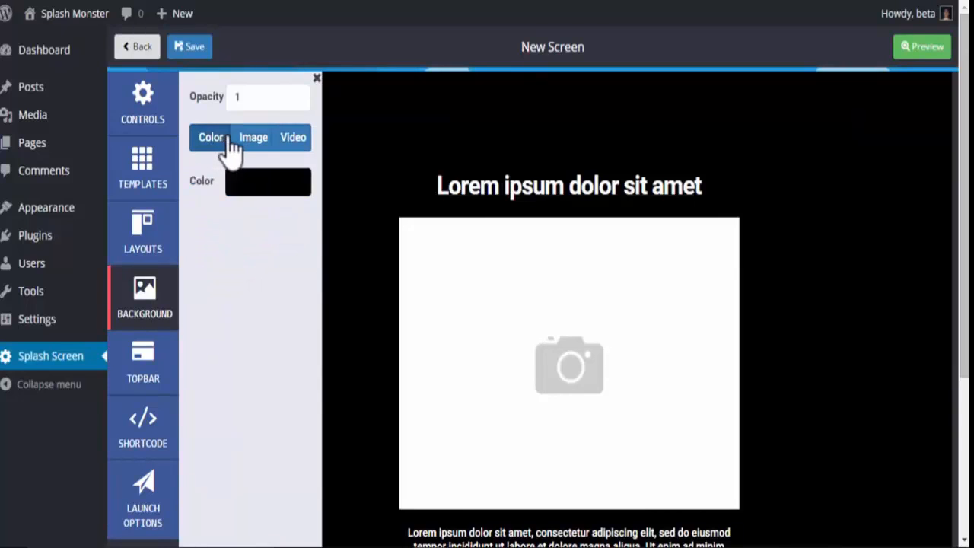
{"action": "left_click", "coordinate": [253, 190]}
{"action": "mouse_move", "coordinate": [276, 282]}
{"action": "left_mouse_down"}
{"action": "mouse_move", "coordinate": [261, 230]}
{"action": "mouse_move", "coordinate": [252, 254]}
{"action": "mouse_move", "coordinate": [266, 235]}
{"action": "mouse_move", "coordinate": [313, 238]}
{"action": "mouse_move", "coordinate": [256, 304]}
{"action": "mouse_move", "coordinate": [235, 282]}
{"action": "mouse_move", "coordinate": [262, 281]}
{"action": "left_mouse_up"}
{"action": "left_click", "coordinate": [194, 399]}
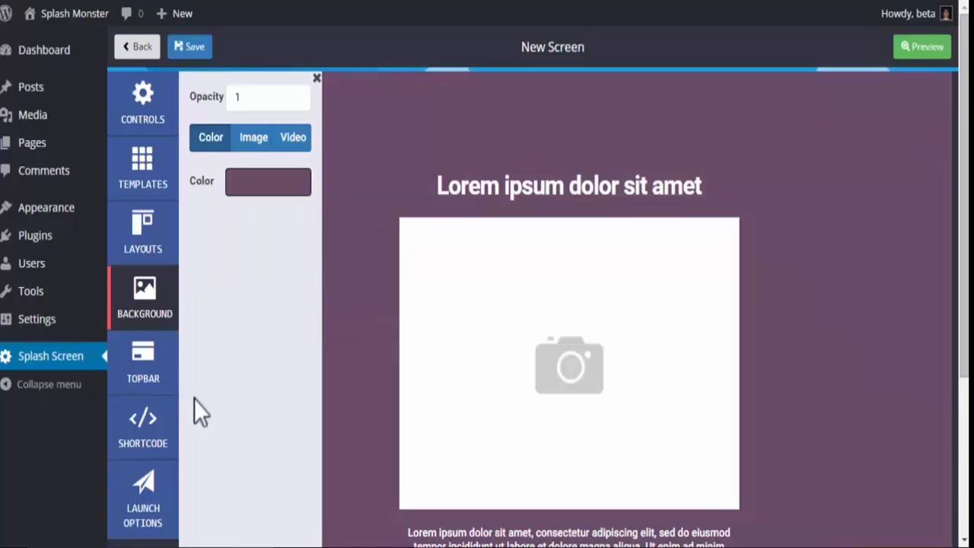
- Examine the image and video background options, including the MP4 source field, and return to the colour background
{"action": "left_click", "coordinate": [252, 149]}
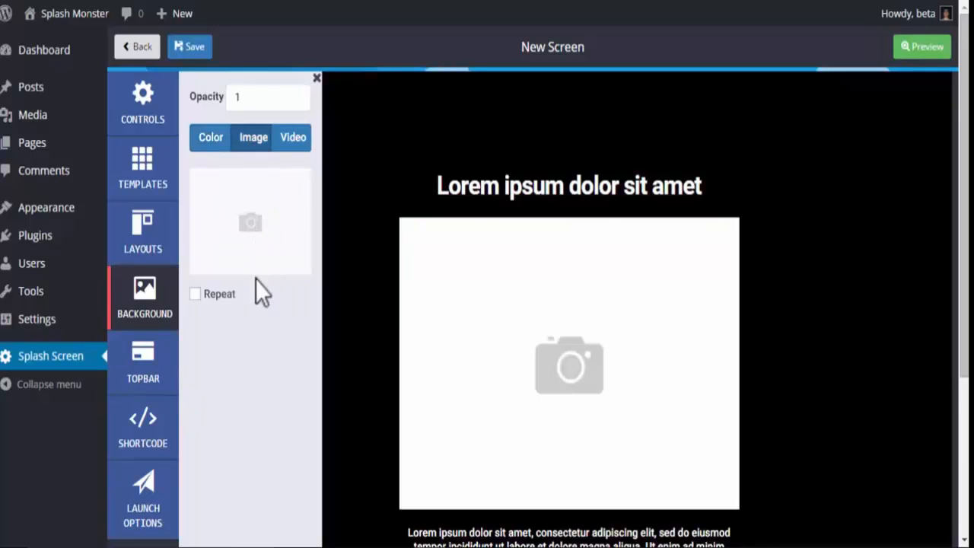
{"action": "left_click", "coordinate": [291, 140]}
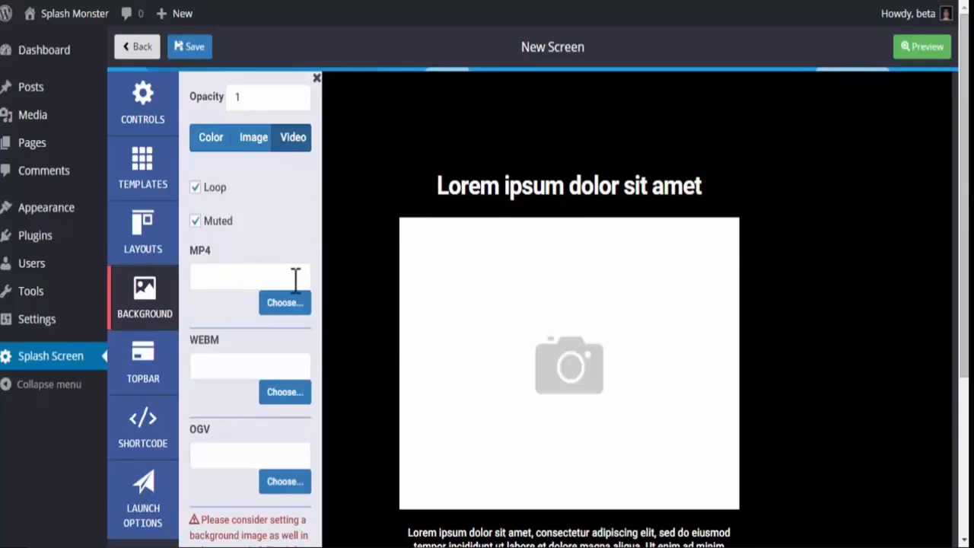
{"action": "left_click", "coordinate": [253, 283]}
{"action": "left_click", "coordinate": [211, 141]}
- Enable the topbar and set its background colour to dark navy blue
{"action": "left_click", "coordinate": [158, 359]}
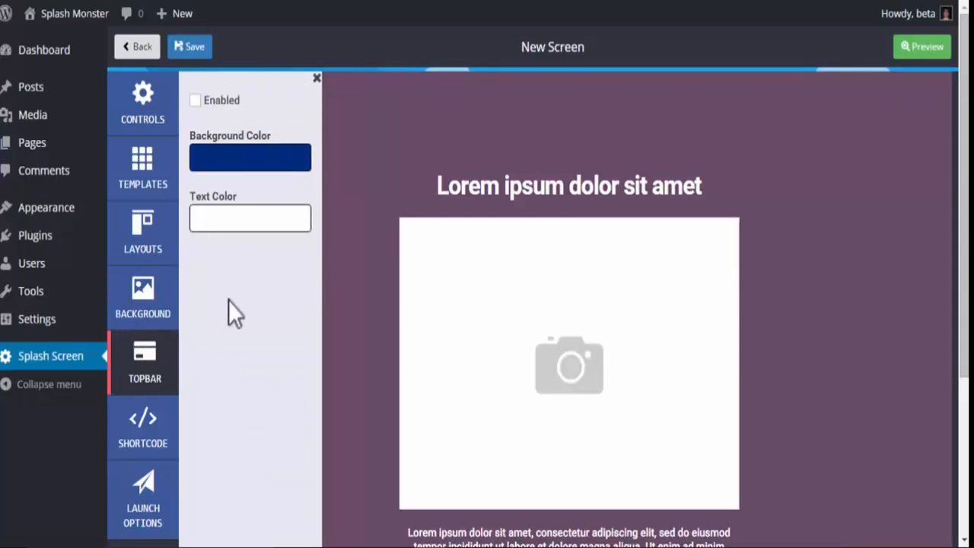
{"action": "left_click", "coordinate": [217, 102]}
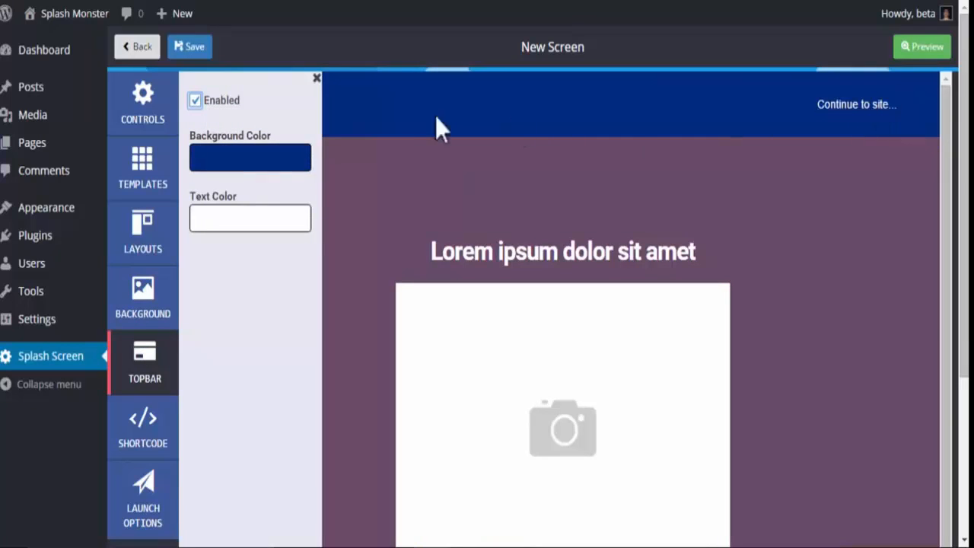
{"action": "left_click", "coordinate": [265, 174]}
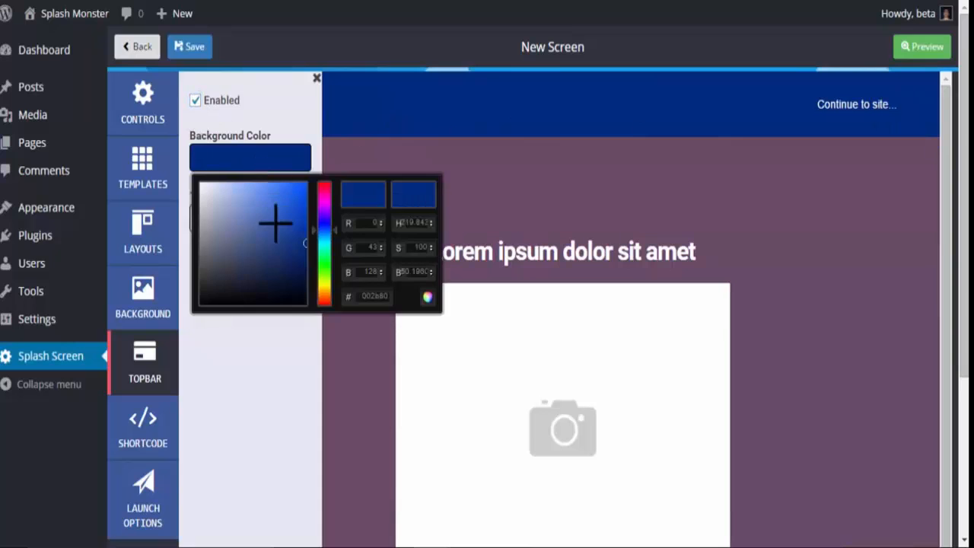
{"action": "left_click_drag", "start_coordinate": [217, 229], "coordinate": [288, 273]}
{"action": "left_click", "coordinate": [275, 403]}
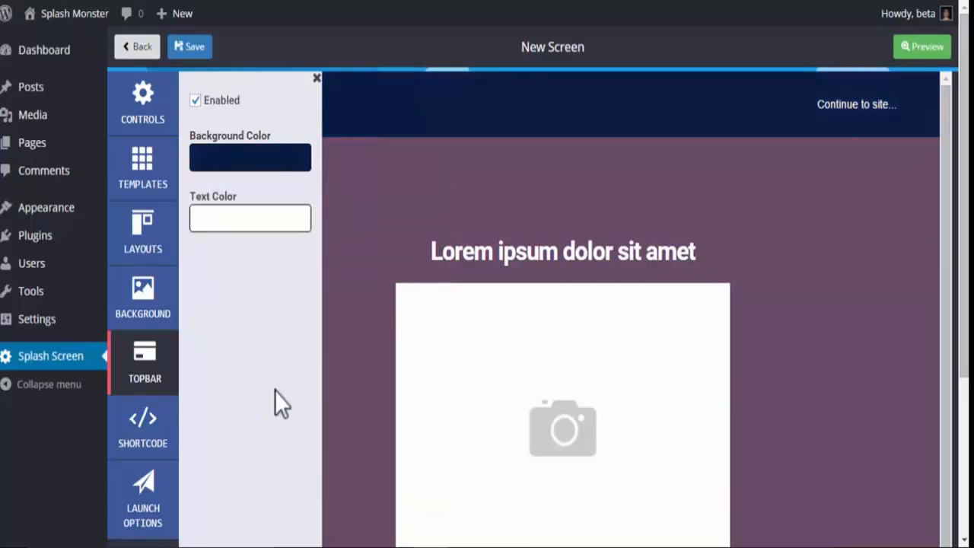
- Set the topbar's text colour to white
{"action": "left_click", "coordinate": [245, 221]}
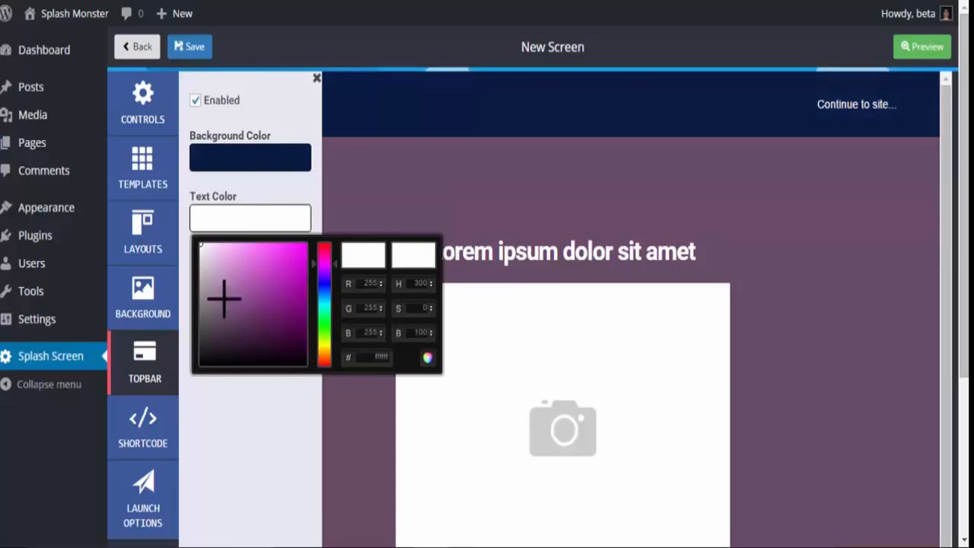
{"action": "left_click_drag", "start_coordinate": [224, 299], "coordinate": [170, 178]}
{"action": "left_click", "coordinate": [268, 415]}
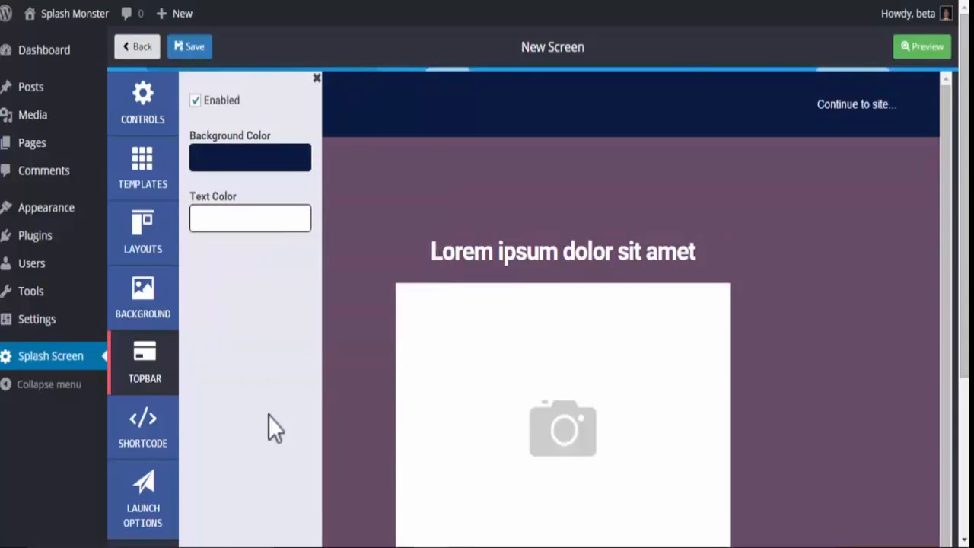
- Examine the shortcode rendering options for the editor, preview and site
{"action": "left_click", "coordinate": [148, 419]}
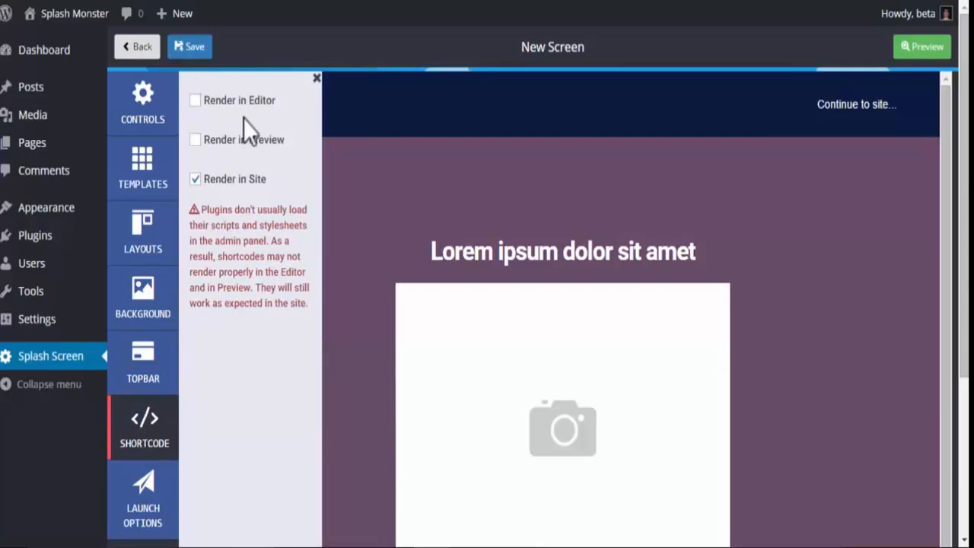
{"action": "mouse_move", "coordinate": [570, 229]}
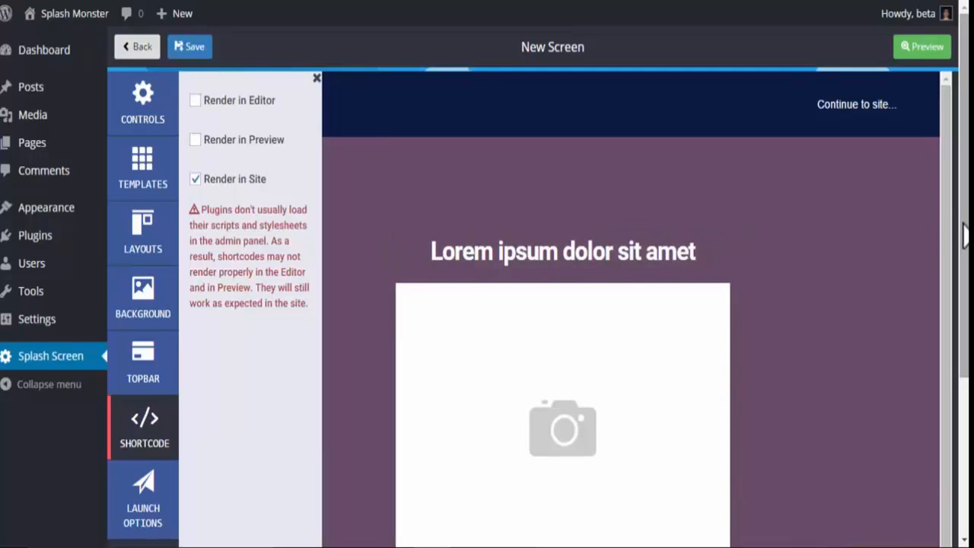
{"action": "mouse_move", "coordinate": [964, 221]}
{"action": "left_mouse_down"}
{"action": "mouse_move", "coordinate": [961, 272]}
{"action": "mouse_move", "coordinate": [960, 217]}
{"action": "left_mouse_up"}
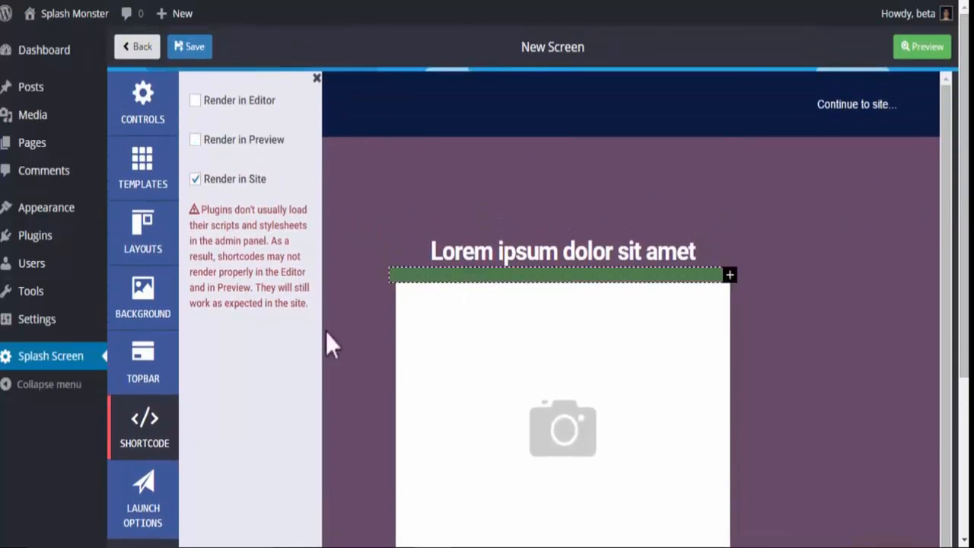
- Enable Click to Launch in the launch options, examine and select its launch code, and disable the option again
{"action": "left_click", "coordinate": [135, 511]}
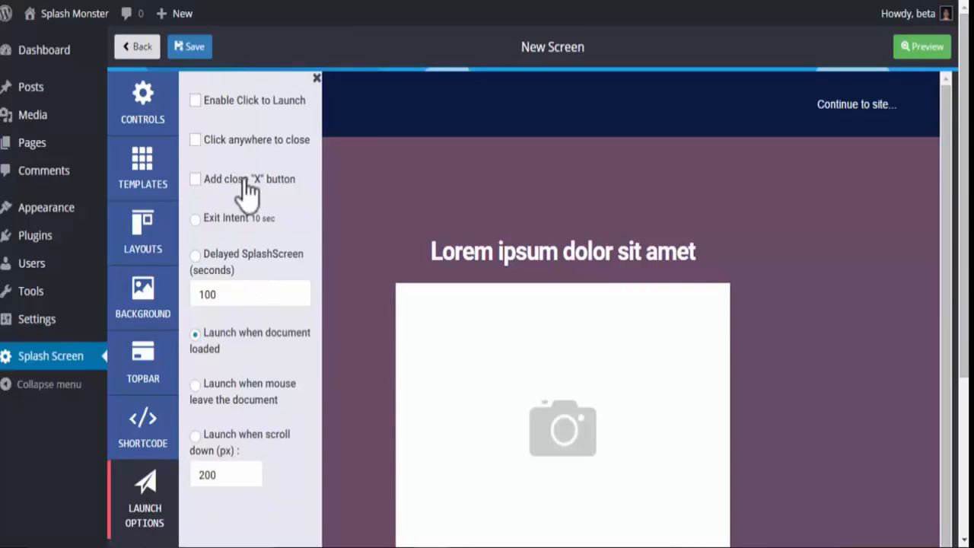
{"action": "left_click", "coordinate": [194, 101]}
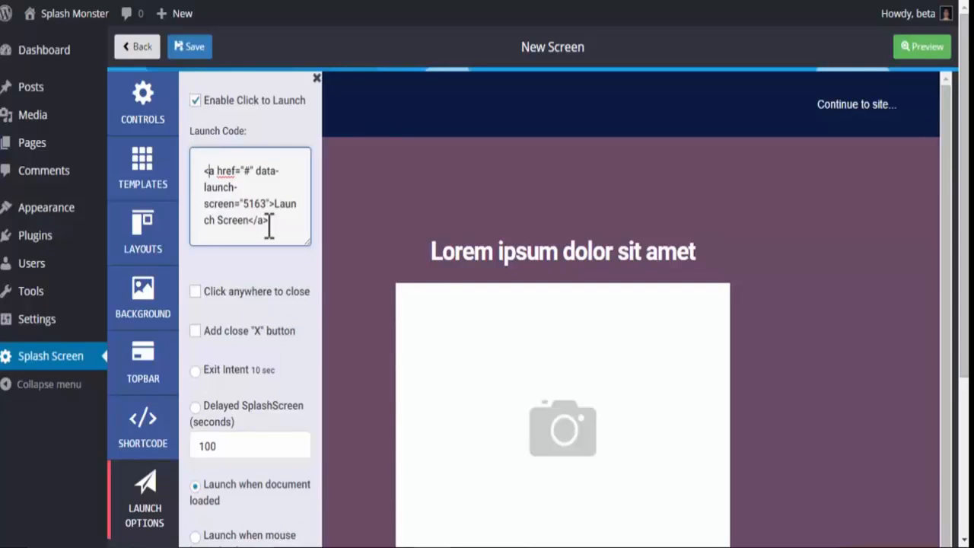
{"action": "left_click_drag", "start_coordinate": [286, 242], "coordinate": [207, 159]}
{"action": "left_click", "coordinate": [207, 160]}
{"action": "left_click_drag", "start_coordinate": [299, 242], "coordinate": [216, 163]}
{"action": "left_click", "coordinate": [219, 164]}
{"action": "left_click", "coordinate": [195, 102]}
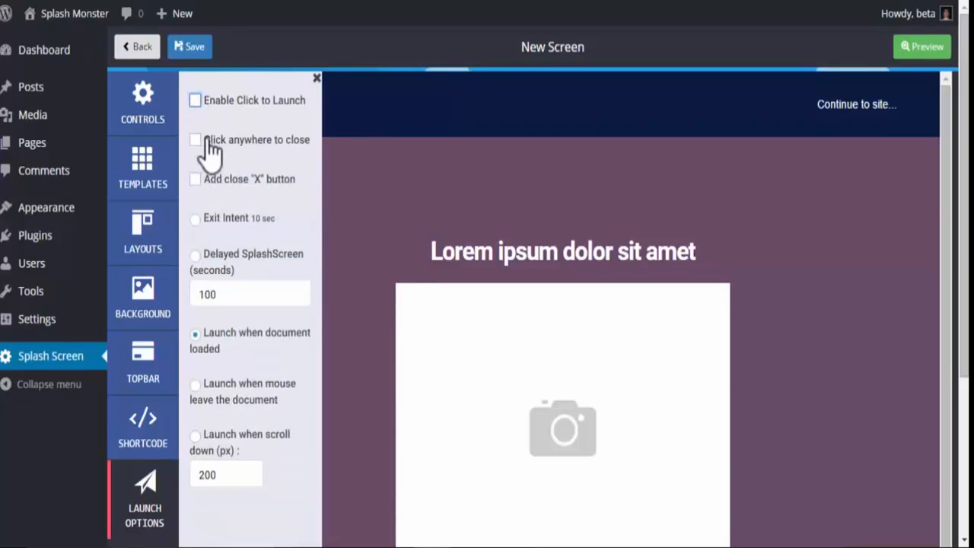
- Enable "Click anywhere to close" and try closing the splash screen that way in the preview
{"action": "left_click", "coordinate": [196, 142]}
{"action": "left_click", "coordinate": [199, 145]}
{"action": "double_click", "coordinate": [252, 143]}
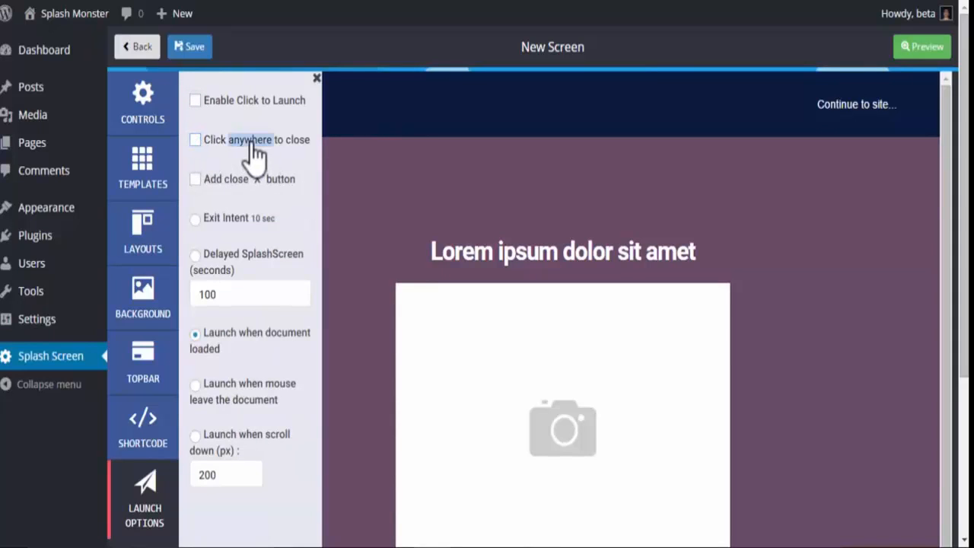
{"action": "left_click", "coordinate": [927, 52]}
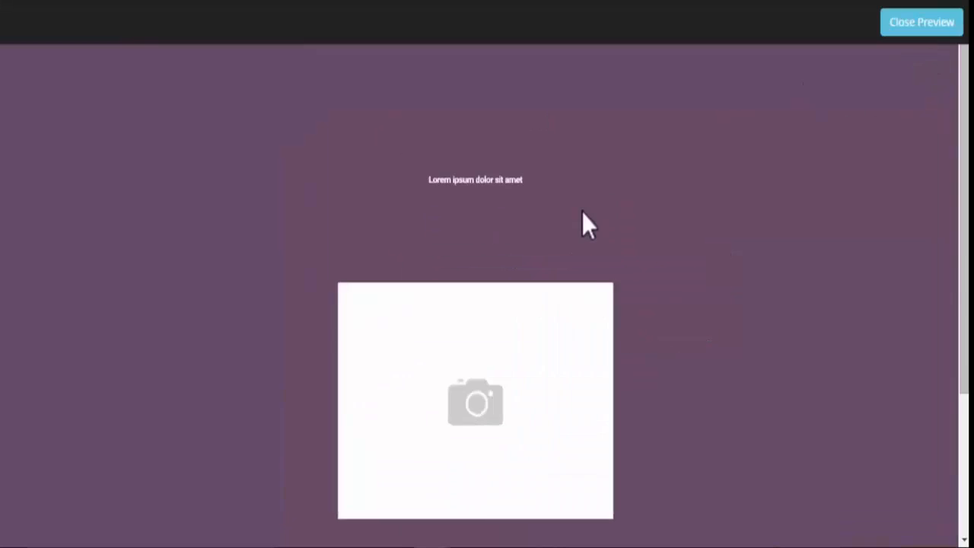
{"action": "left_click", "coordinate": [822, 211]}
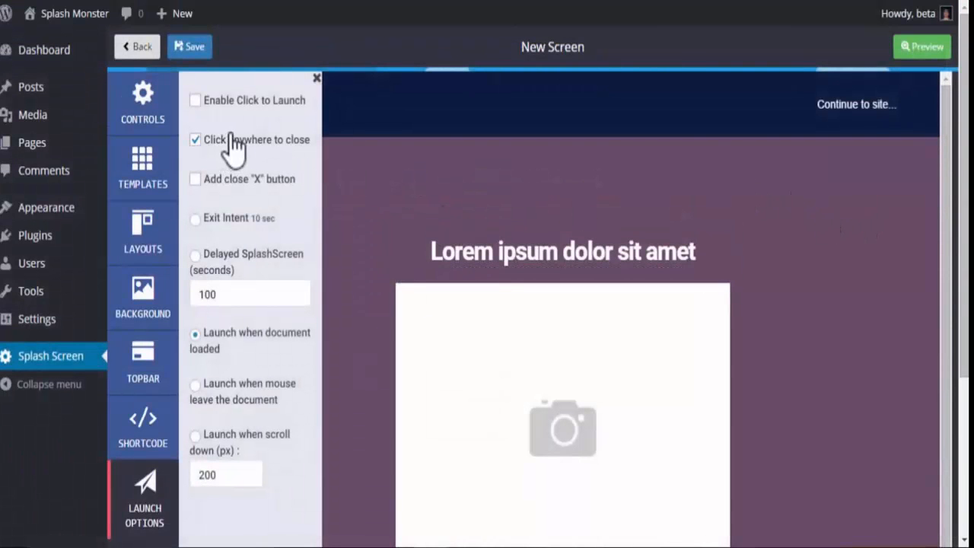
- Replace click-anywhere closing with a close "X" button and disable the topbar
{"action": "left_click", "coordinate": [196, 181]}
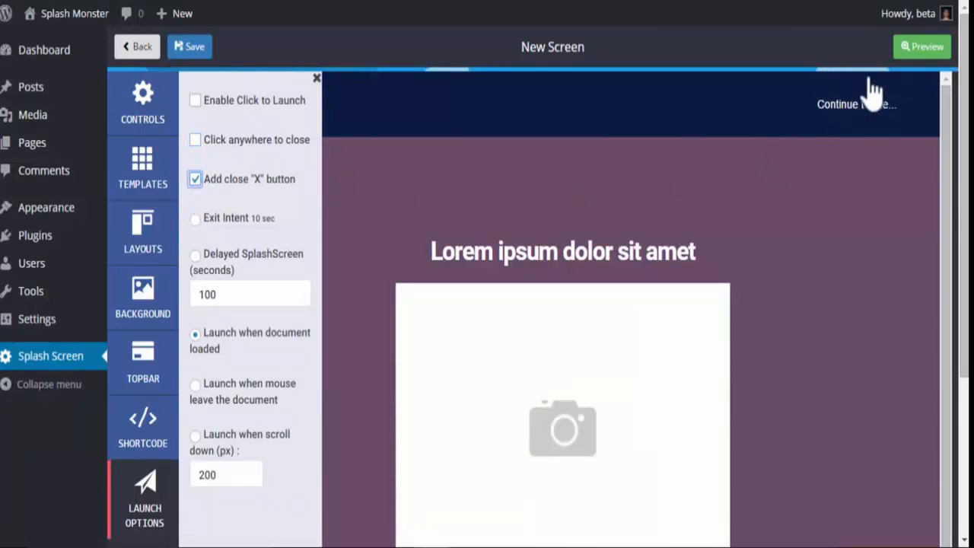
{"action": "left_click", "coordinate": [949, 132]}
{"action": "left_click", "coordinate": [169, 380]}
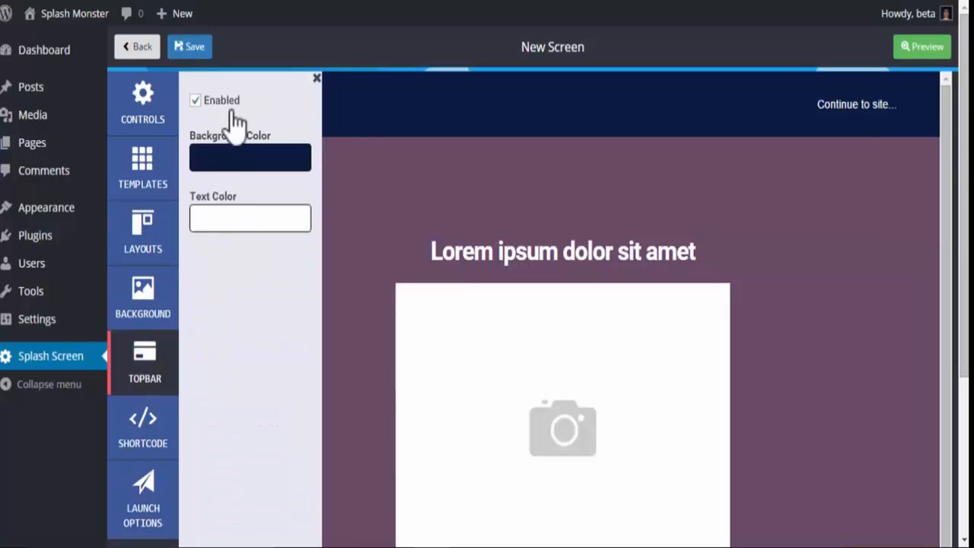
{"action": "left_click", "coordinate": [226, 105]}
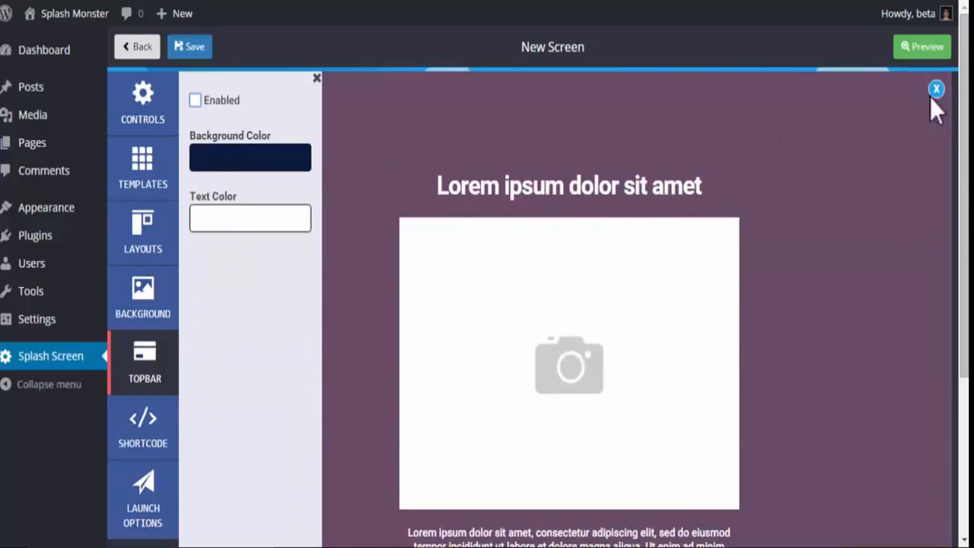
- Select the delayed splash screen launch option and set its delay to 20 seconds
{"action": "left_click", "coordinate": [144, 499]}
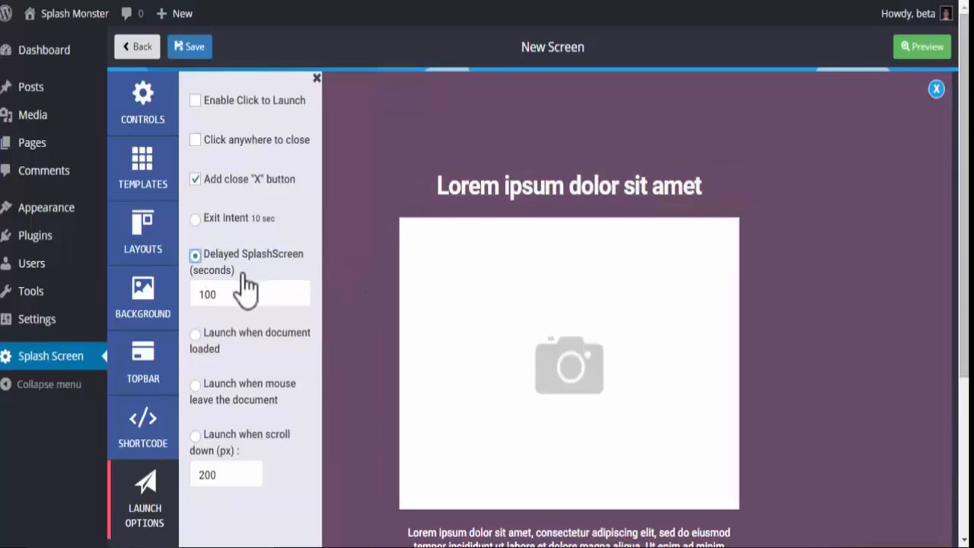
{"action": "left_click_drag", "start_coordinate": [229, 294], "coordinate": [204, 293]}
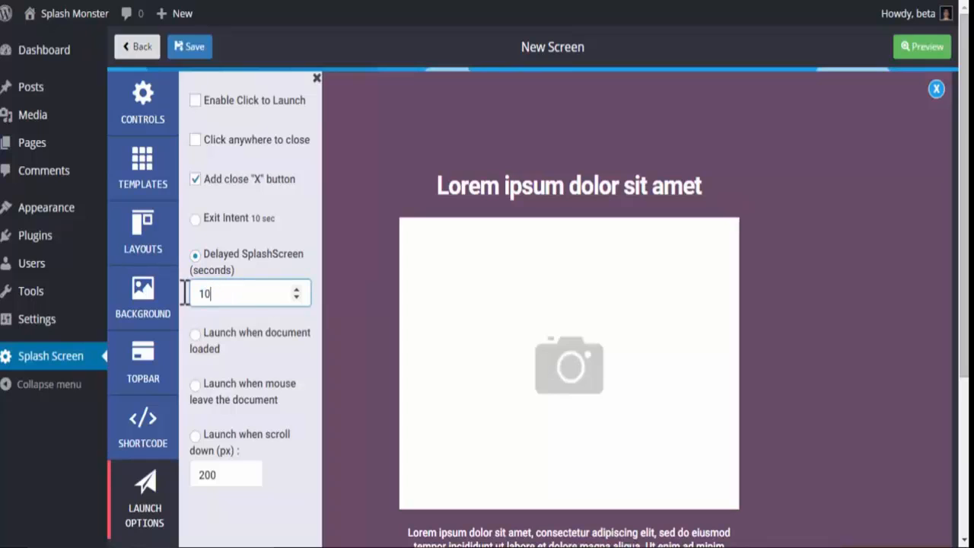
{"action": "type", "text": "20"}
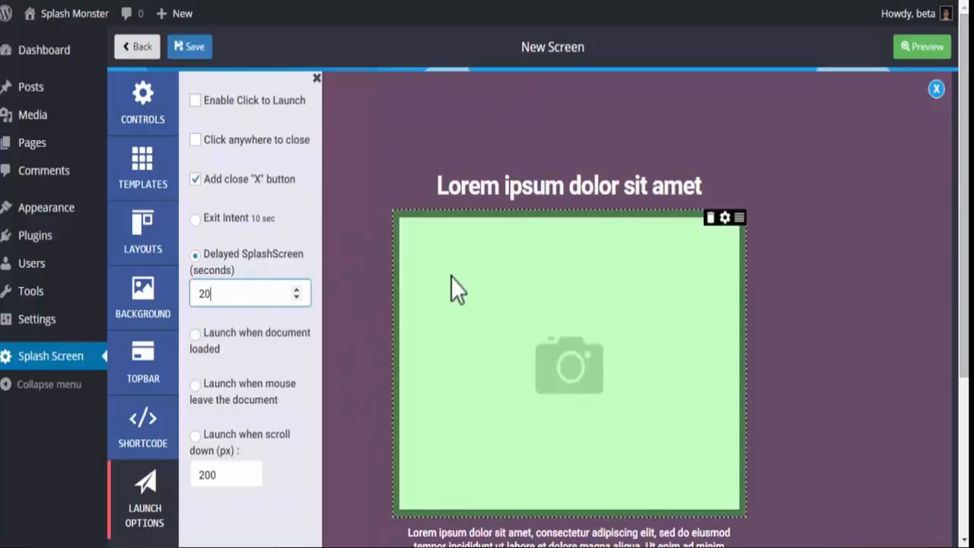
- Try the launch triggers for the document being loaded and for the mouse leaving the document
{"action": "left_click", "coordinate": [212, 342]}
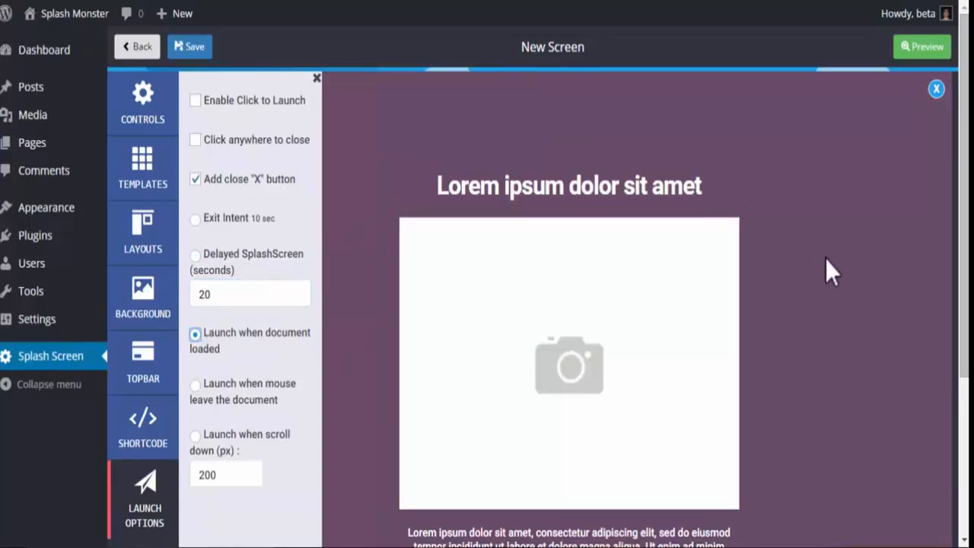
{"action": "scroll", "coordinate": [965, 228], "scroll_direction": "down", "scroll_amount": 2}
{"action": "scroll", "coordinate": [964, 61], "scroll_direction": "up", "scroll_amount": 2}
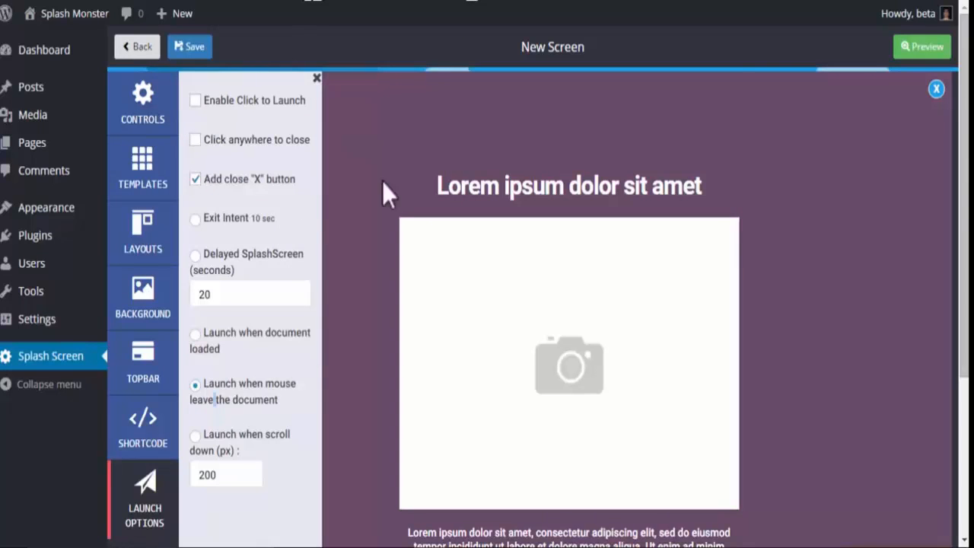
- Set the splash screen to launch when the visitor scrolls down 1000 px
{"action": "left_click", "coordinate": [216, 456]}
{"action": "mouse_move", "coordinate": [965, 114]}
{"action": "left_mouse_down"}
{"action": "mouse_move", "coordinate": [966, 165]}
{"action": "mouse_move", "coordinate": [966, 114]}
{"action": "left_mouse_up"}
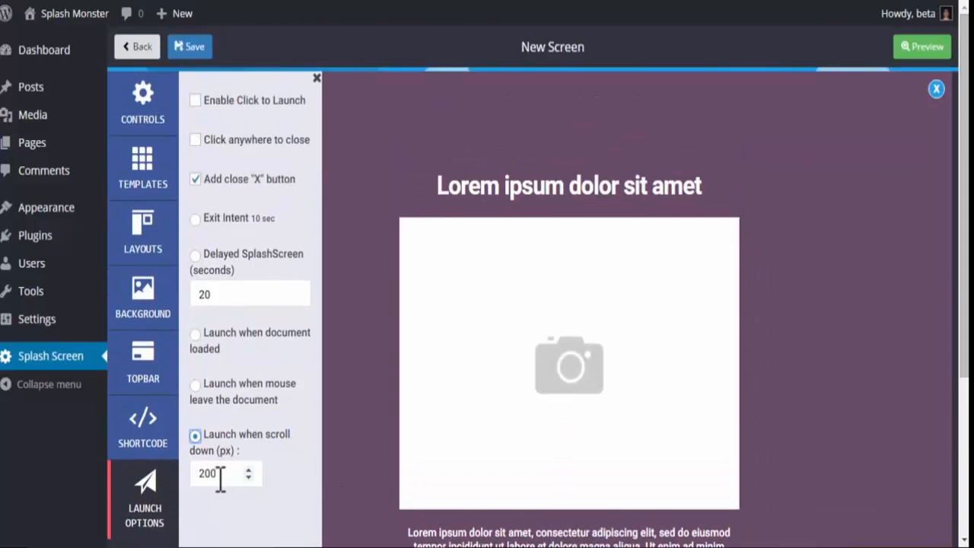
{"action": "left_click_drag", "start_coordinate": [220, 476], "coordinate": [203, 473]}
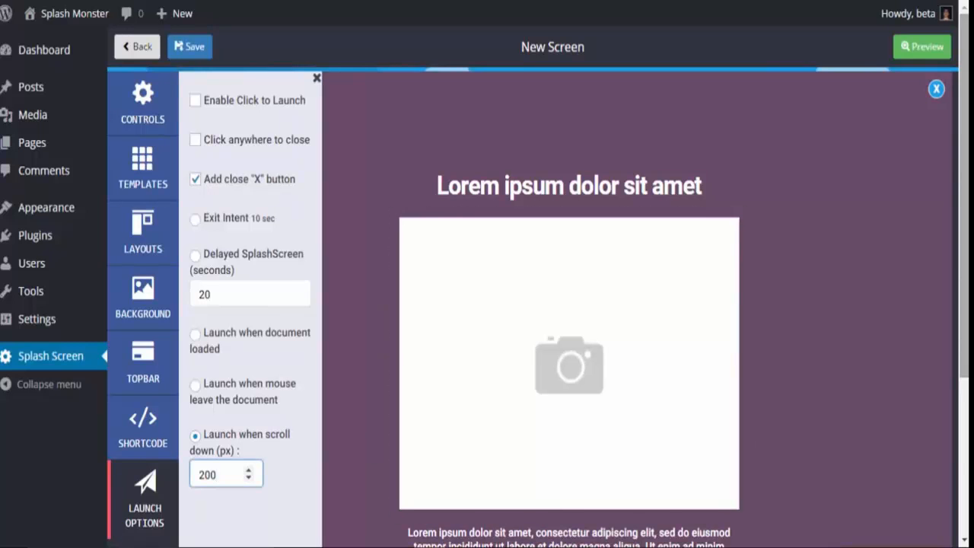
{"action": "mouse_move", "coordinate": [965, 114]}
{"action": "left_mouse_down"}
{"action": "mouse_move", "coordinate": [965, 271]}
{"action": "mouse_move", "coordinate": [966, 115]}
{"action": "left_mouse_up"}
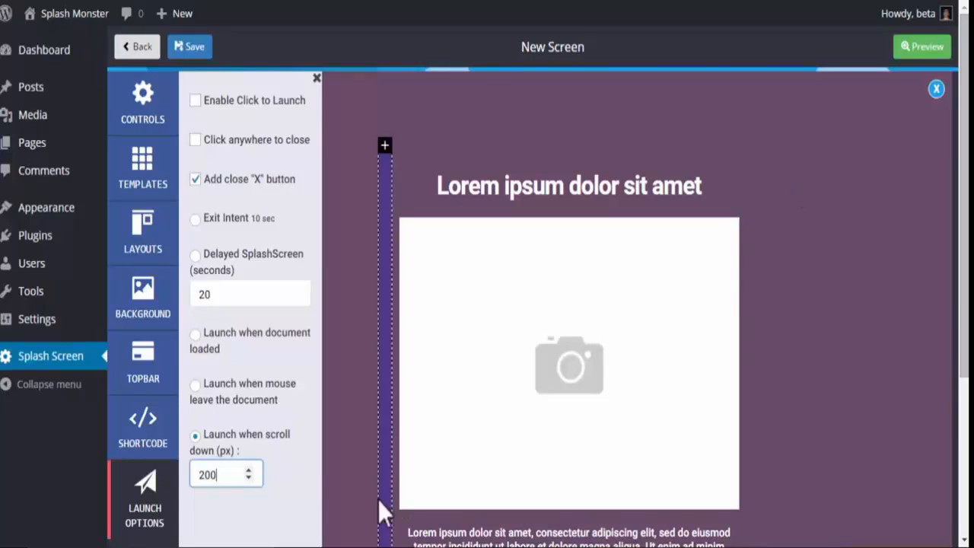
{"action": "left_click_drag", "start_coordinate": [233, 476], "coordinate": [175, 475]}
{"action": "type", "text": "10"}
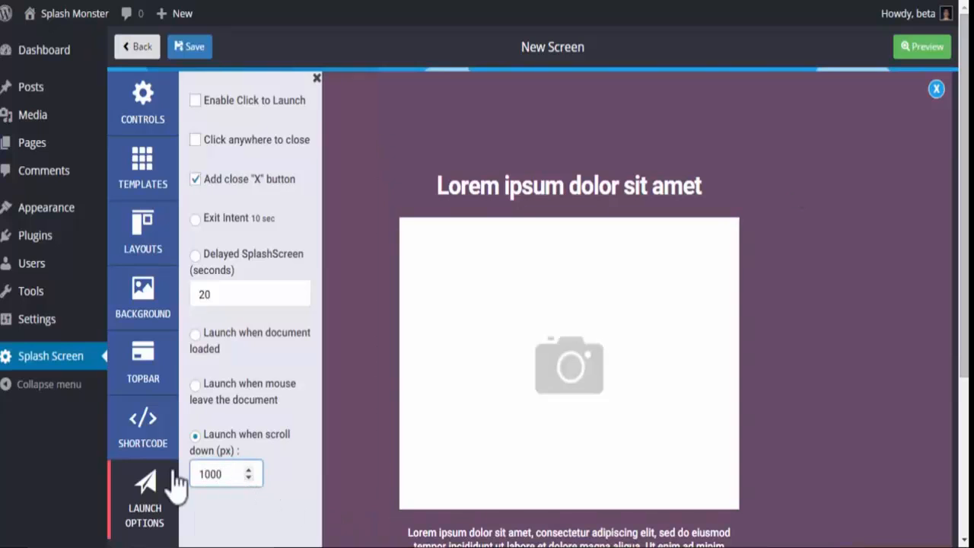
{"action": "left_click", "coordinate": [296, 534]}
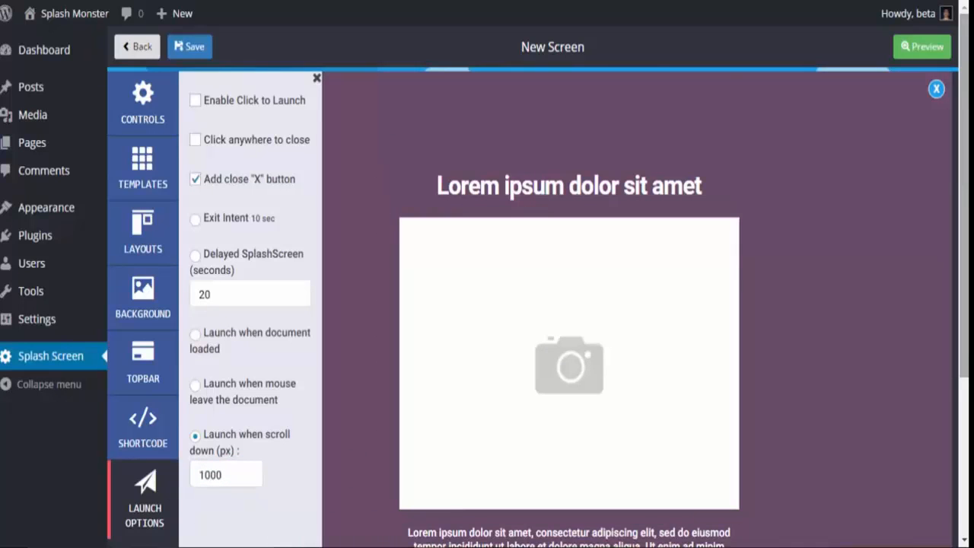
{"action": "scroll", "coordinate": [876, 218], "scroll_direction": "down", "scroll_amount": 3}
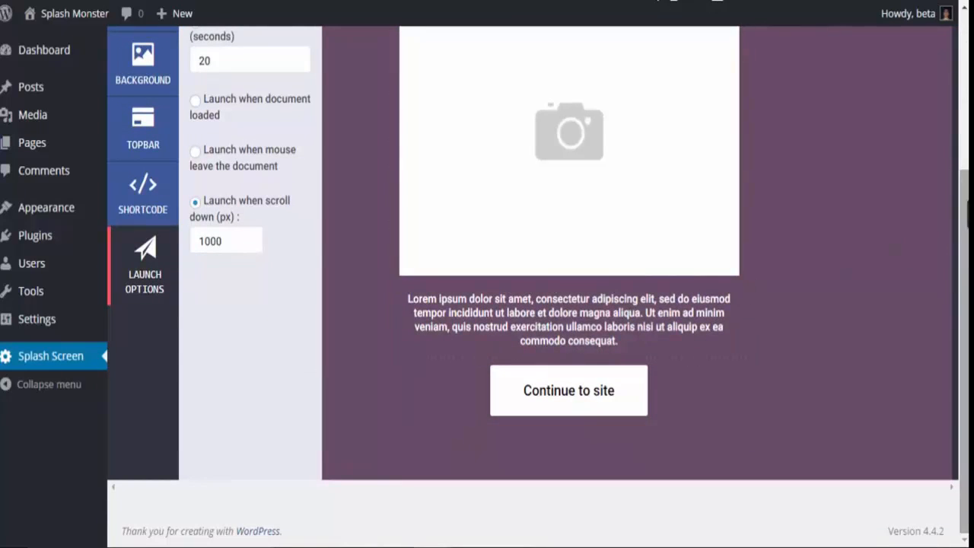
{"action": "mouse_move", "coordinate": [965, 246]}
{"action": "left_mouse_down"}
{"action": "mouse_move", "coordinate": [965, 211]}
{"action": "mouse_move", "coordinate": [965, 255]}
{"action": "left_mouse_up"}
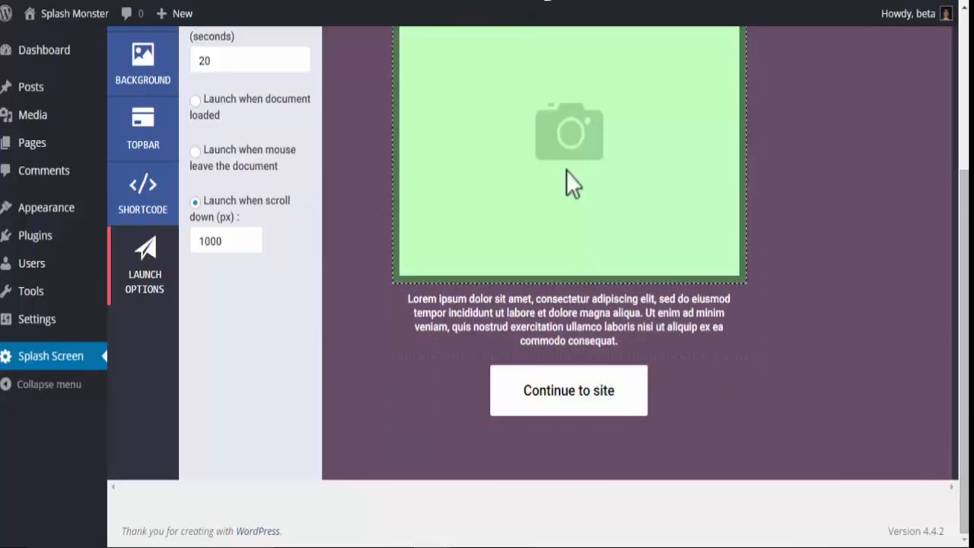
{"action": "left_click_drag", "start_coordinate": [960, 335], "coordinate": [950, 141]}
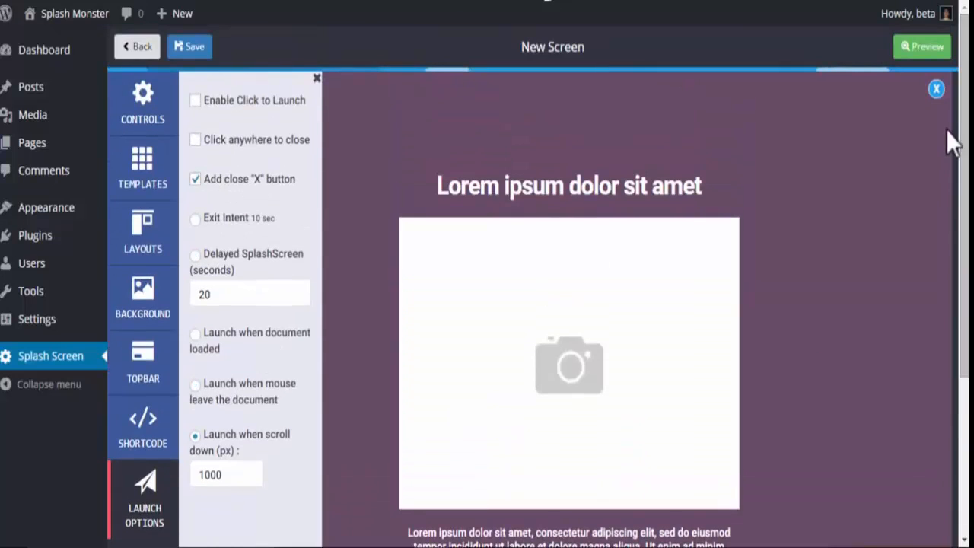
{"action": "left_click", "coordinate": [236, 451]}
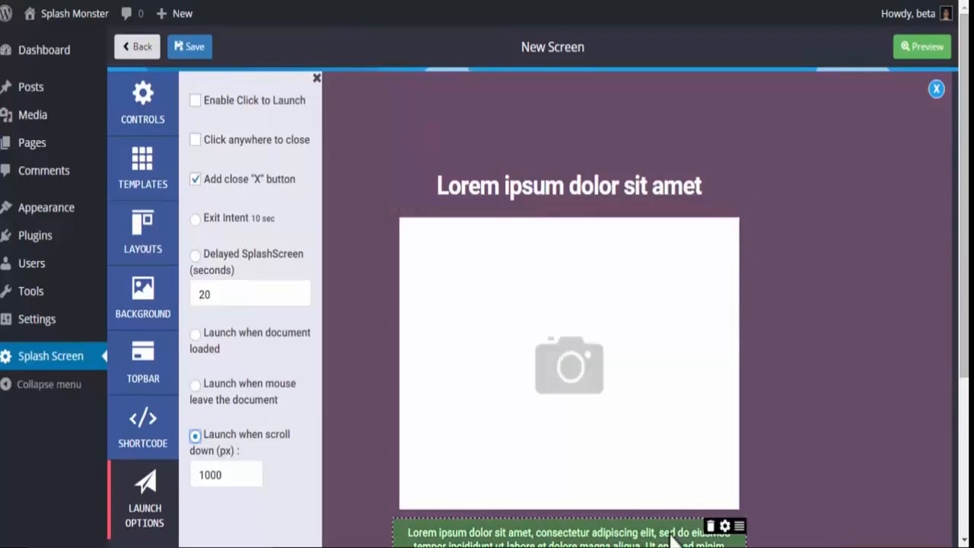
{"action": "left_click_drag", "start_coordinate": [965, 305], "coordinate": [961, 228]}
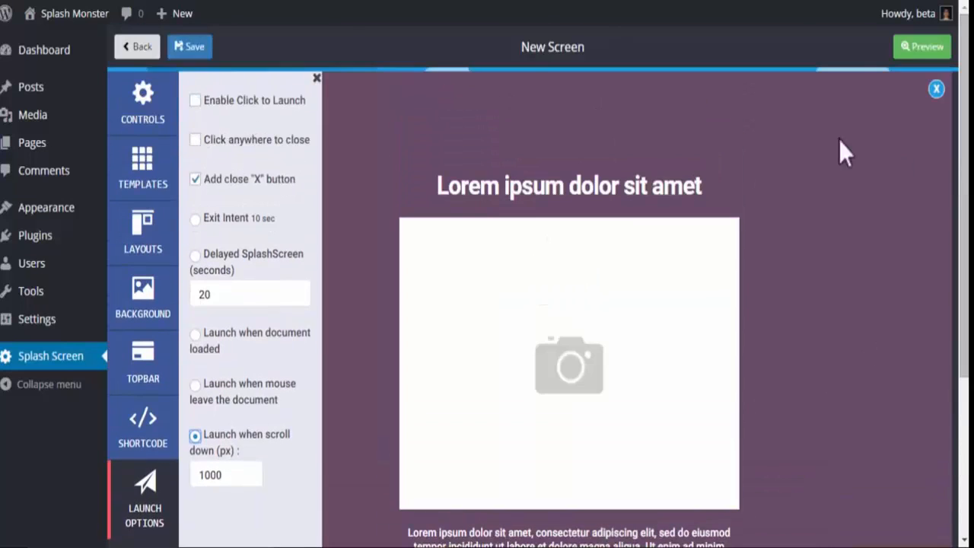
- Close the launch options and reorder the content as headline, paragraph, image and "Continue to site" button
{"action": "left_click", "coordinate": [316, 78]}
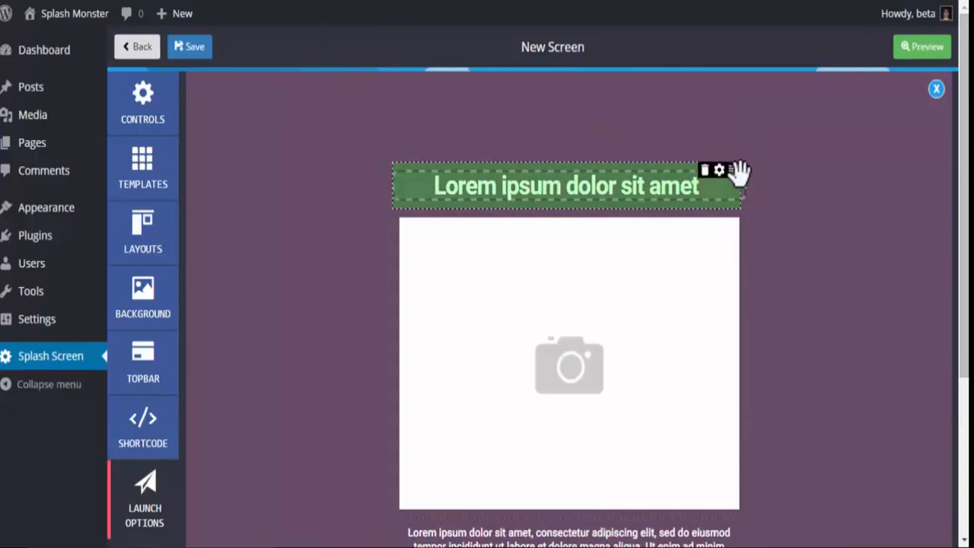
{"action": "left_click_drag", "start_coordinate": [736, 167], "coordinate": [746, 233]}
{"action": "scroll", "coordinate": [818, 252], "scroll_direction": "down", "scroll_amount": 3}
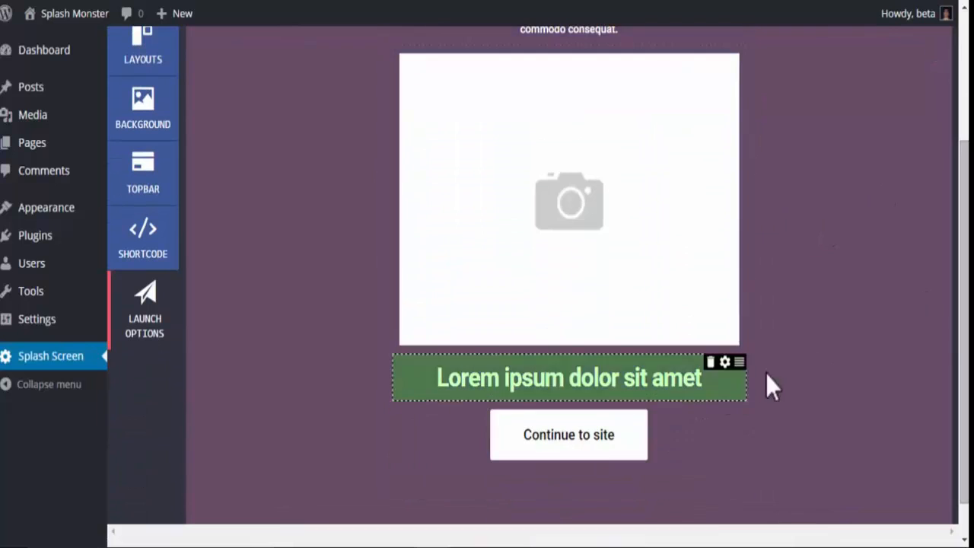
{"action": "scroll", "coordinate": [699, 517], "scroll_direction": "up", "scroll_amount": 2}
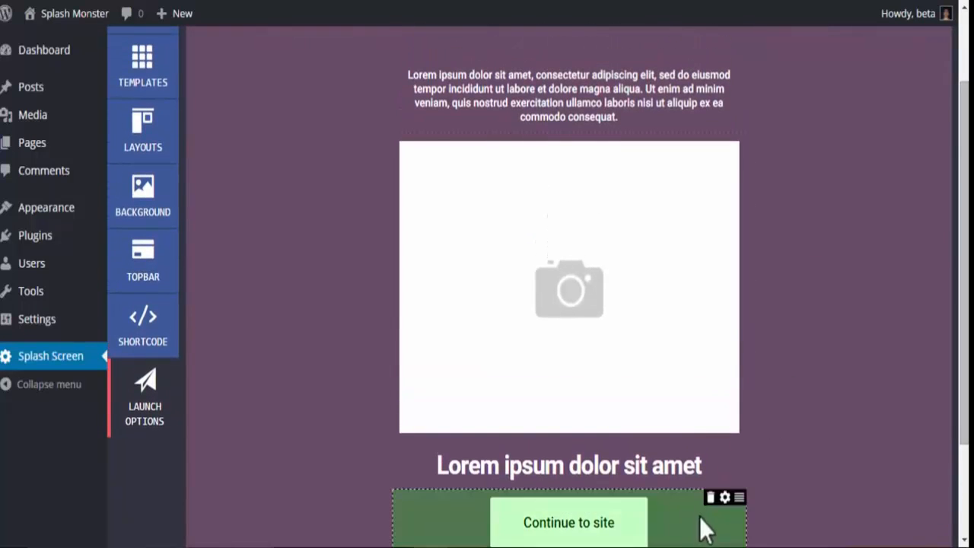
{"action": "left_click_drag", "start_coordinate": [735, 451], "coordinate": [750, 70]}
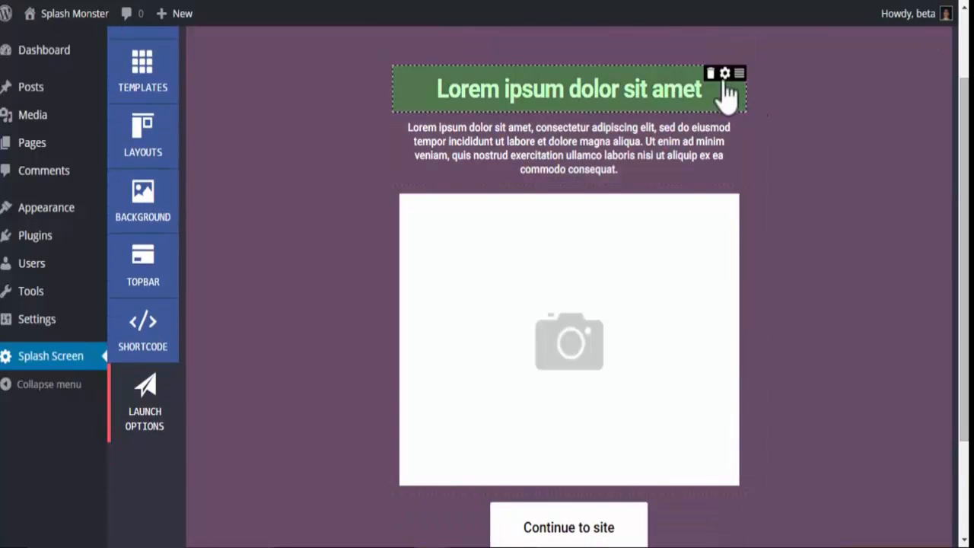
- Open the headline's settings, examine the image, video, widget and form element types, and return to the text settings
{"action": "left_click", "coordinate": [725, 73]}
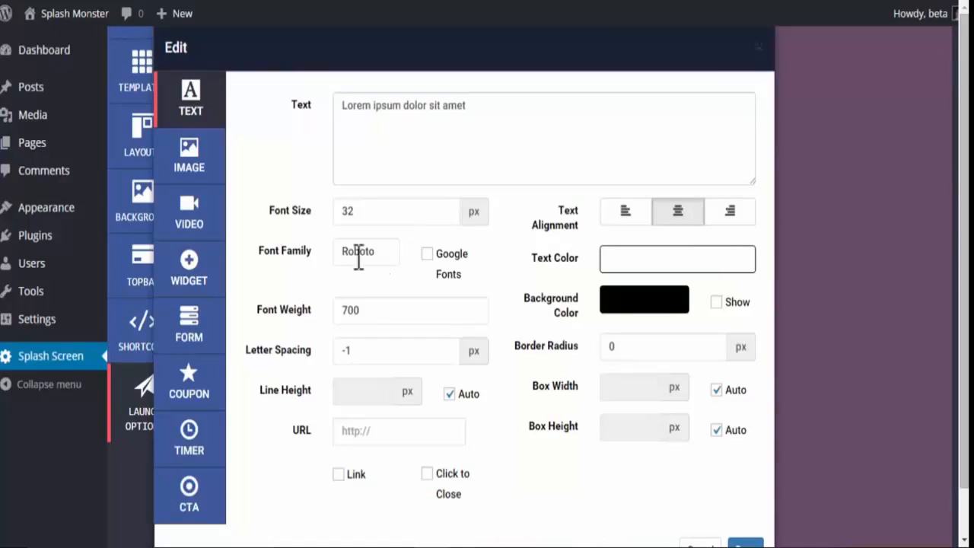
{"action": "left_click", "coordinate": [191, 177]}
{"action": "left_click", "coordinate": [298, 92]}
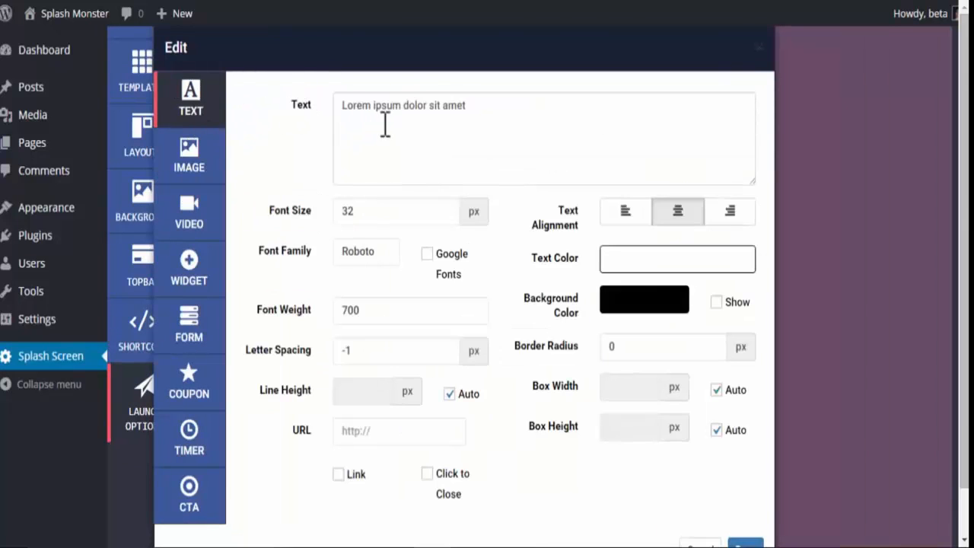
{"action": "left_click", "coordinate": [156, 166]}
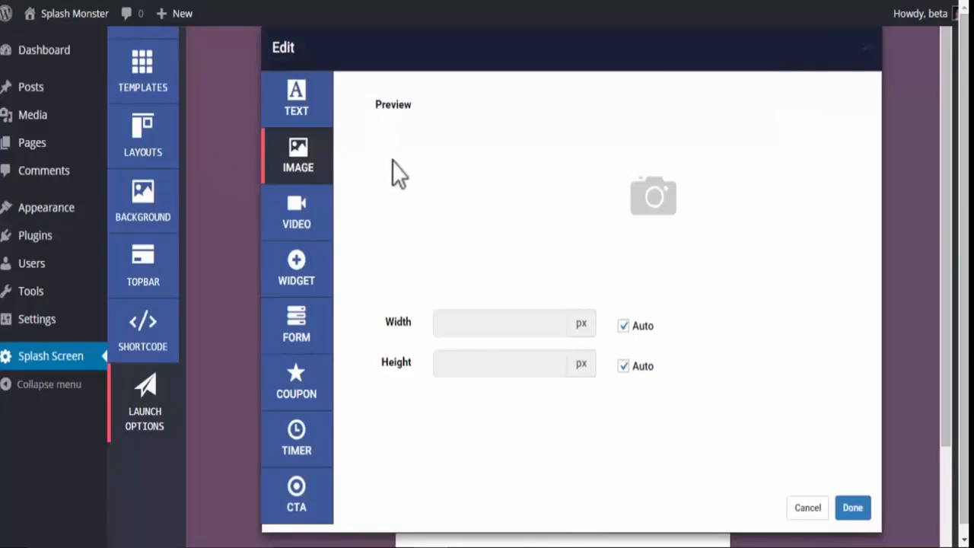
{"action": "left_click", "coordinate": [320, 229]}
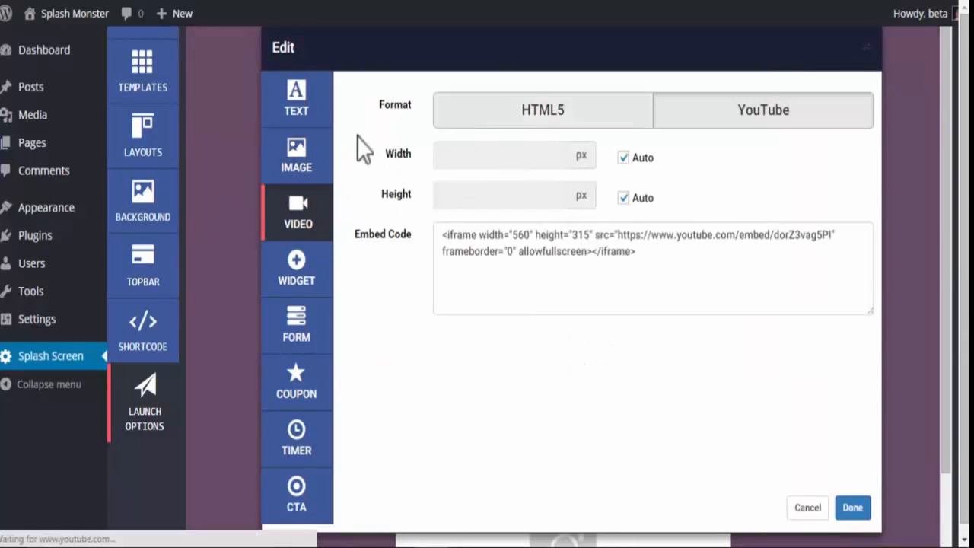
{"action": "left_click", "coordinate": [316, 268]}
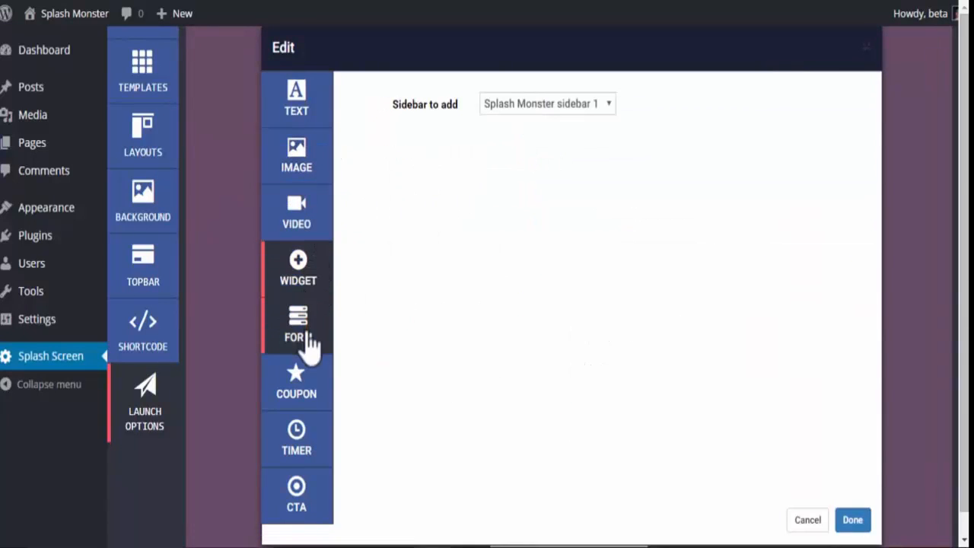
{"action": "left_click", "coordinate": [297, 115]}
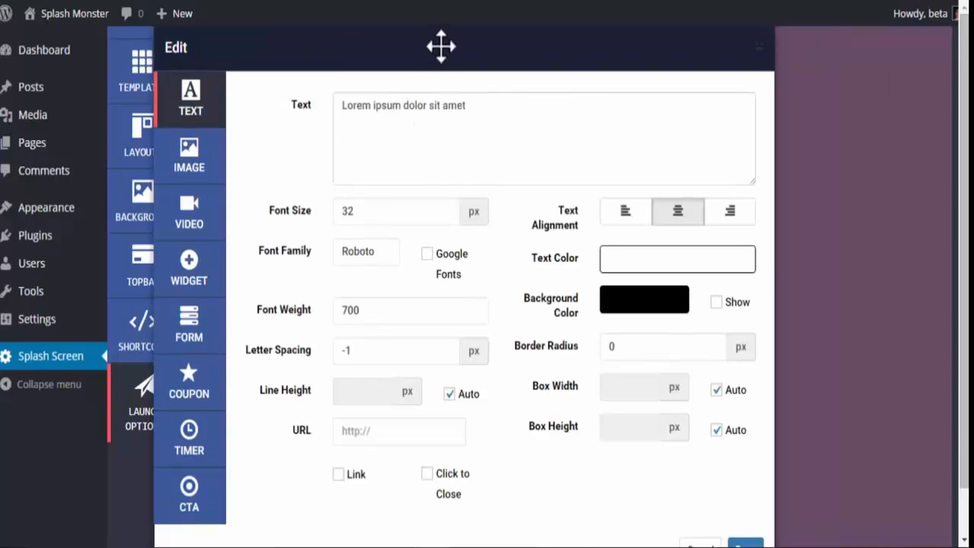
- Replace the headline's text with "this is my text", keeping the edit dialog clear of the headline preview
{"action": "left_click_drag", "start_coordinate": [441, 46], "coordinate": [550, 250]}
{"action": "triple_click", "coordinate": [467, 305]}
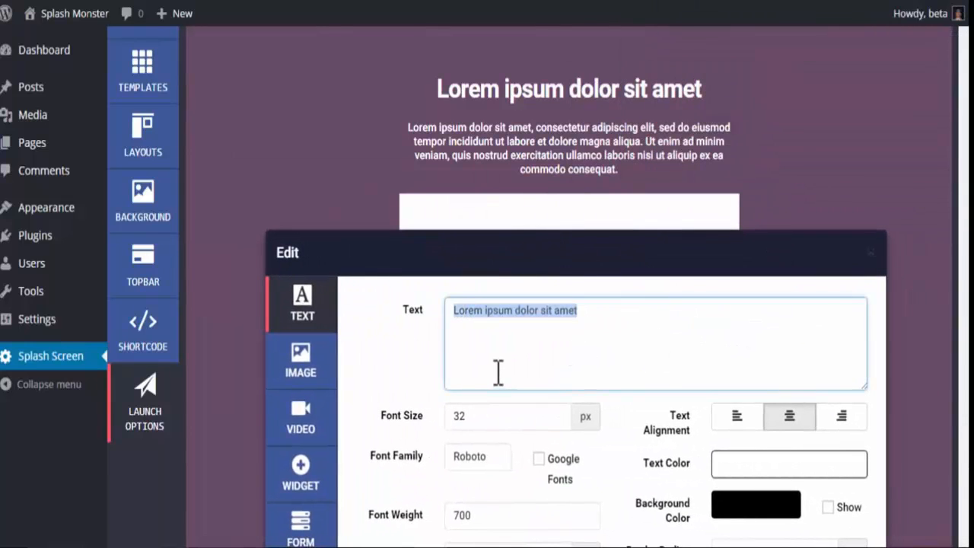
{"action": "type", "text": "this is my text"}
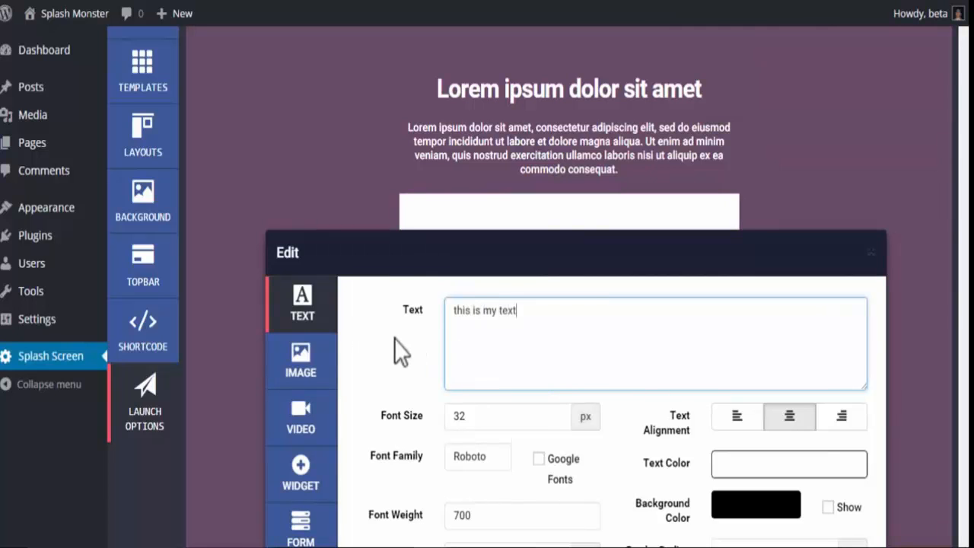
{"action": "left_click", "coordinate": [395, 338]}
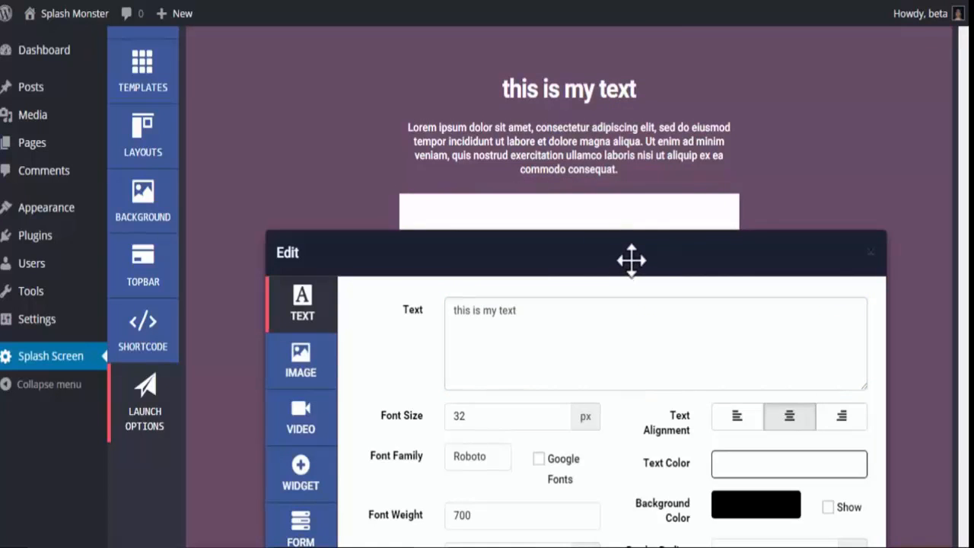
{"action": "left_click_drag", "start_coordinate": [632, 261], "coordinate": [623, 187]}
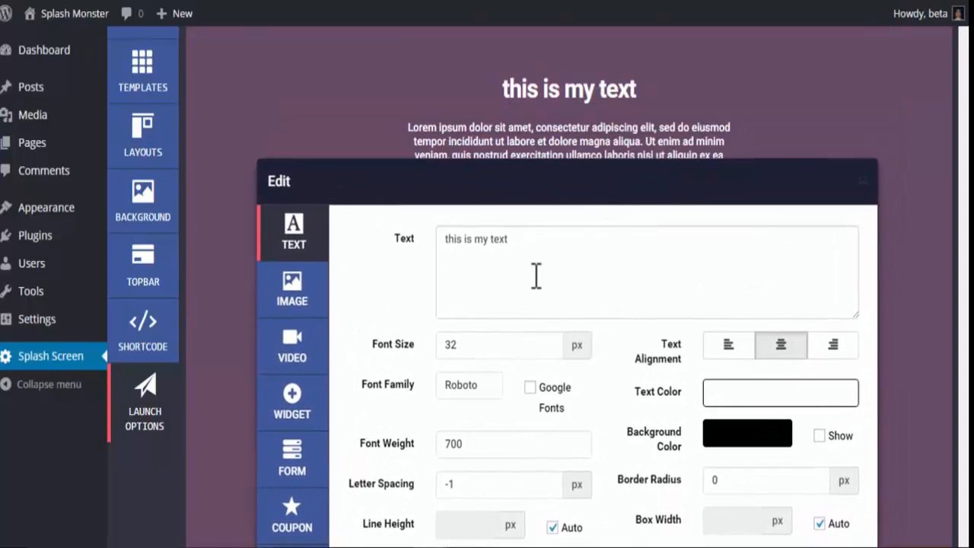
{"action": "left_click", "coordinate": [550, 252]}
{"action": "key", "text": "ctrl+a"}
{"action": "left_click", "coordinate": [382, 267]}
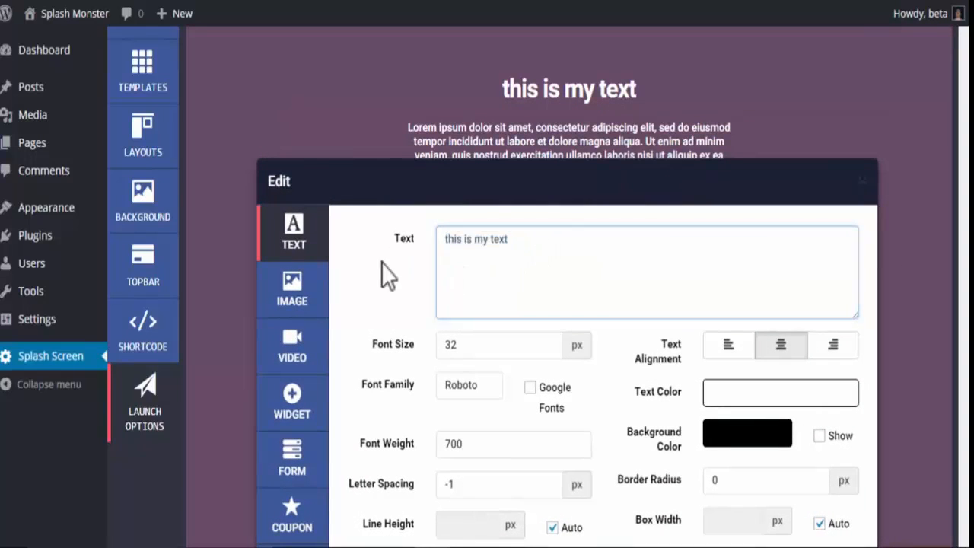
{"action": "left_click_drag", "start_coordinate": [404, 188], "coordinate": [352, 173]}
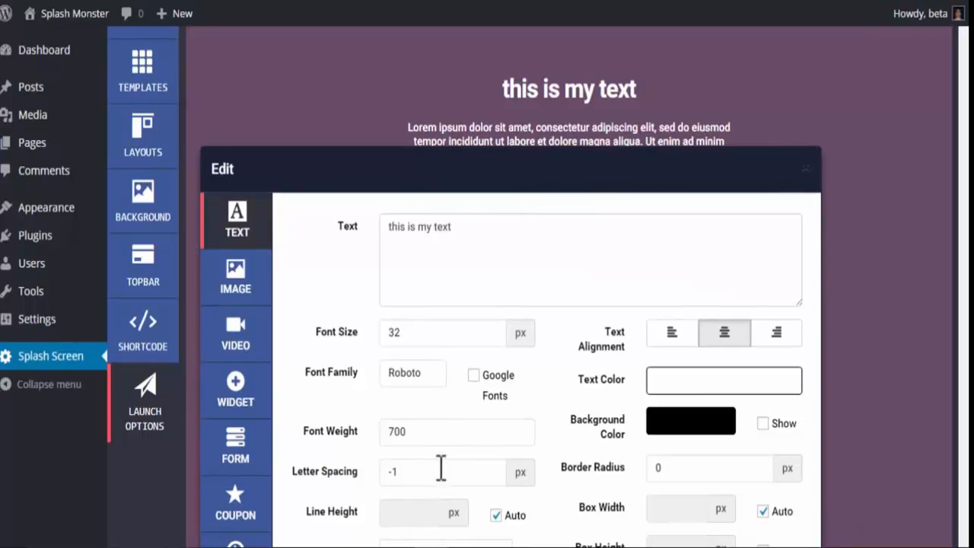
{"action": "left_click_drag", "start_coordinate": [679, 177], "coordinate": [673, 53]}
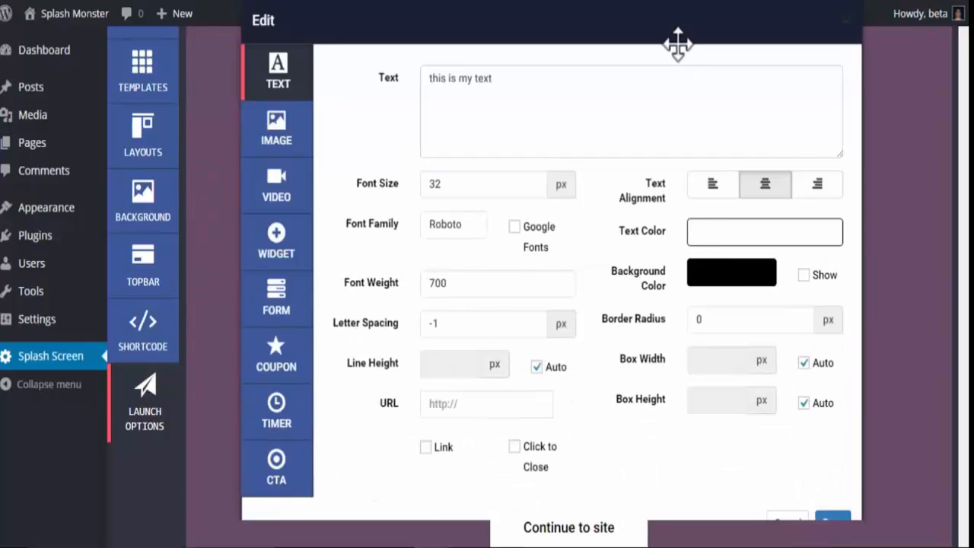
{"action": "left_click_drag", "start_coordinate": [677, 44], "coordinate": [587, 96]}
- Examine the image settings and compare the HTML5 and YouTube video options, including the YouTube embed code
{"action": "left_click", "coordinate": [192, 183]}
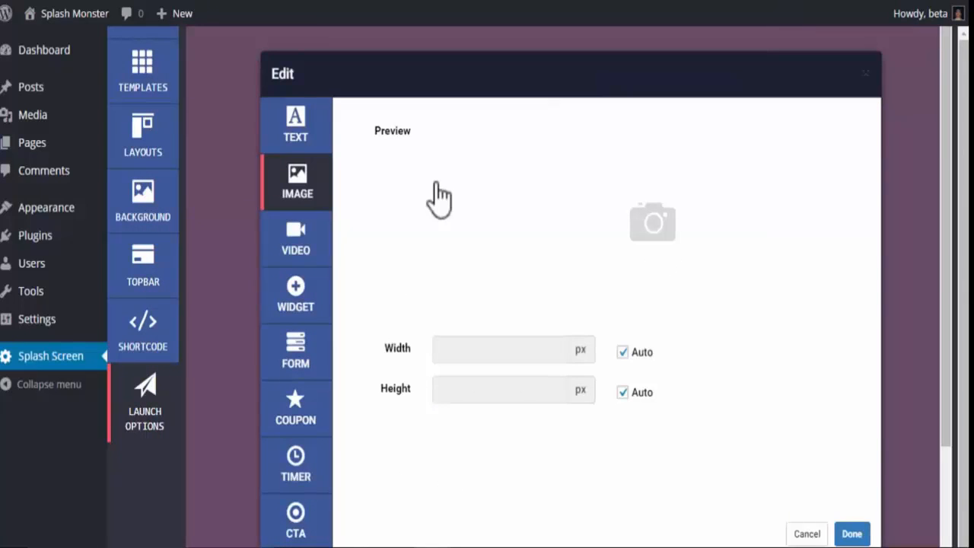
{"action": "left_click", "coordinate": [323, 247]}
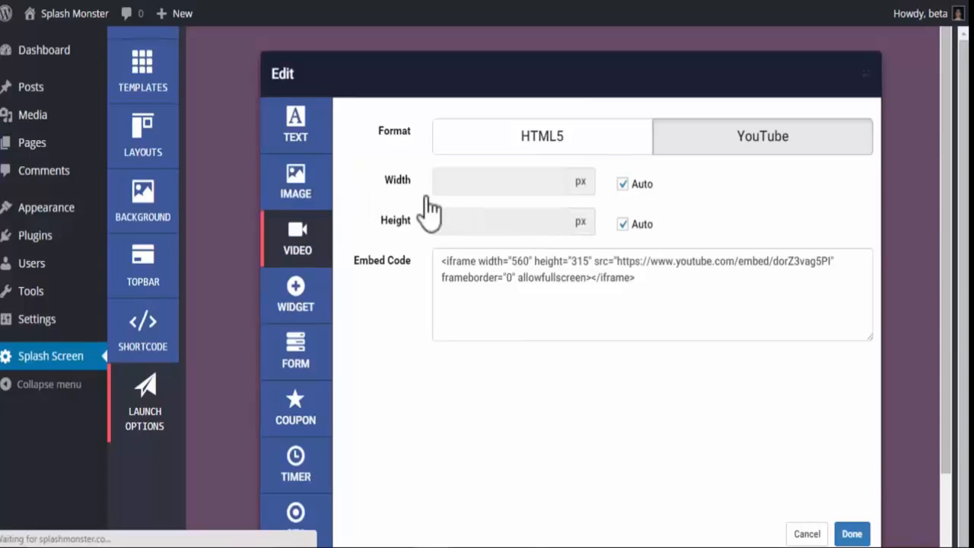
{"action": "left_click", "coordinate": [563, 149]}
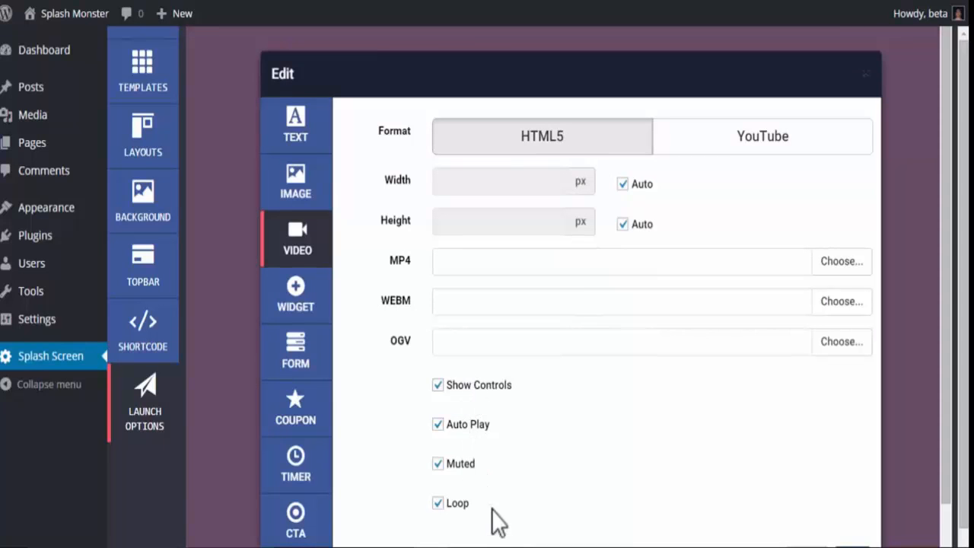
{"action": "left_click", "coordinate": [727, 153]}
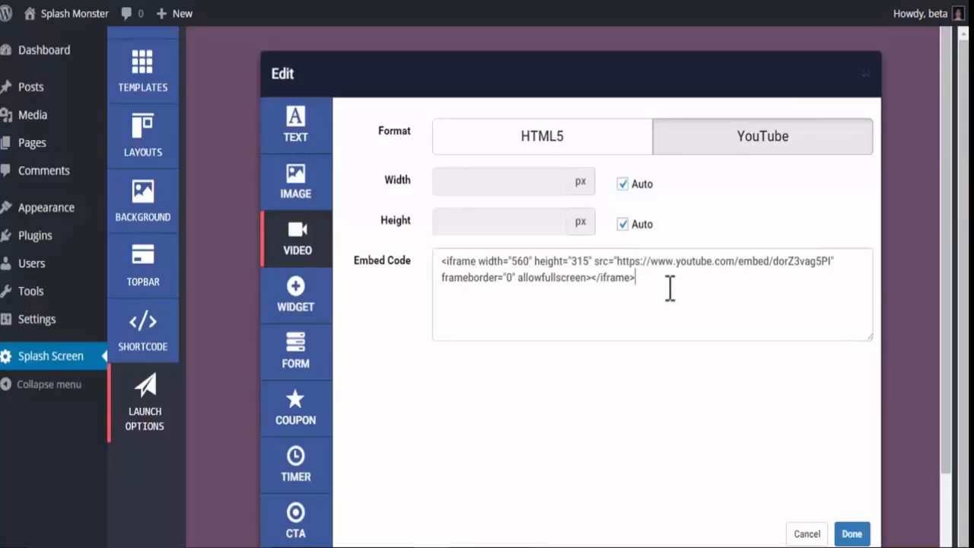
{"action": "left_click_drag", "start_coordinate": [669, 288], "coordinate": [429, 255]}
{"action": "left_click", "coordinate": [462, 296]}
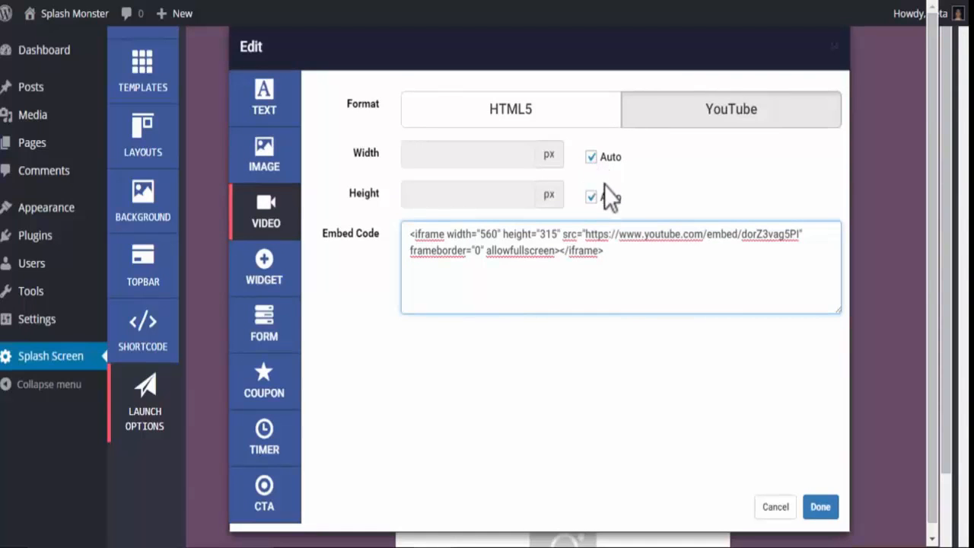
- Examine the sidebar choices offered by the widget element type
{"action": "left_click", "coordinate": [287, 289]}
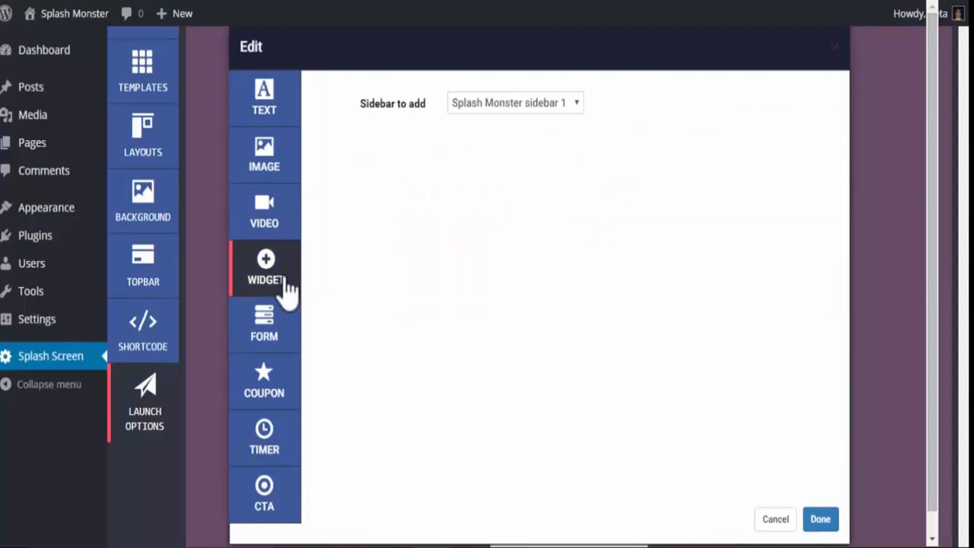
{"action": "left_click", "coordinate": [510, 107]}
{"action": "left_click", "coordinate": [511, 108]}
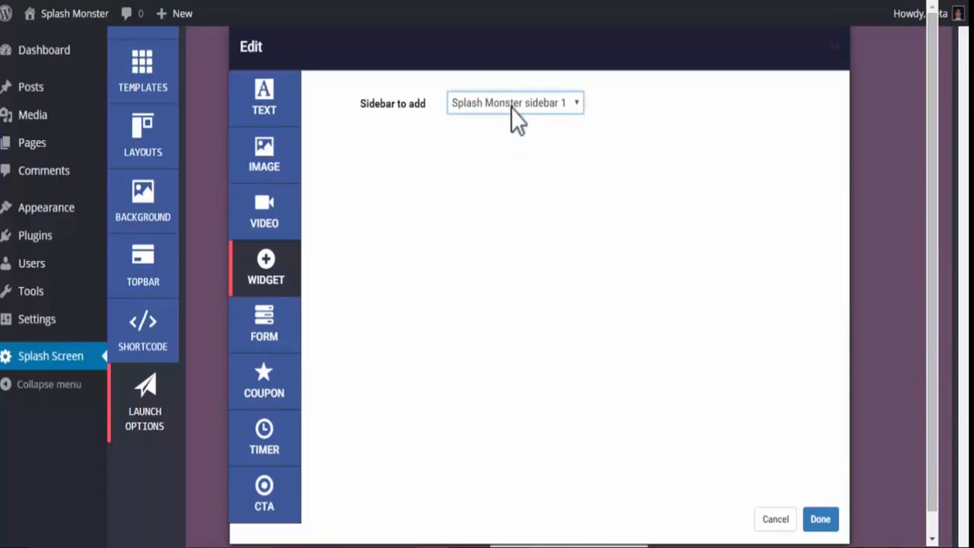
{"action": "left_click", "coordinate": [522, 153]}
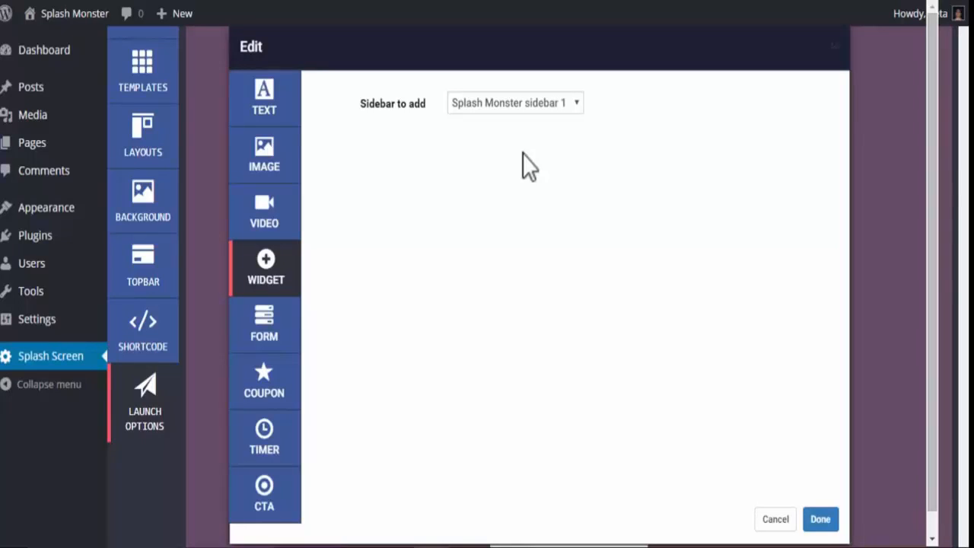
- Examine the form element's name and email input texts and its input font choices
{"action": "left_click", "coordinate": [268, 326]}
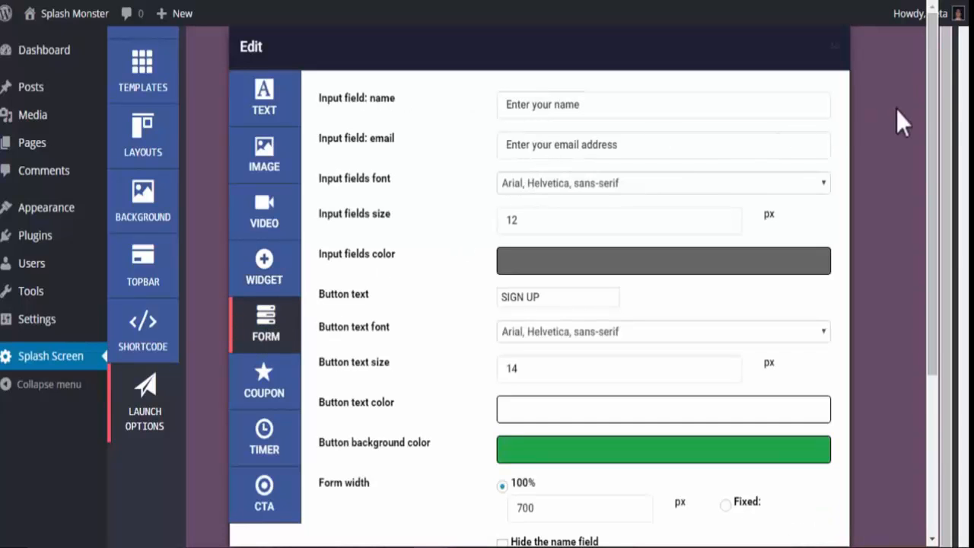
{"action": "left_click_drag", "start_coordinate": [932, 77], "coordinate": [928, 109]}
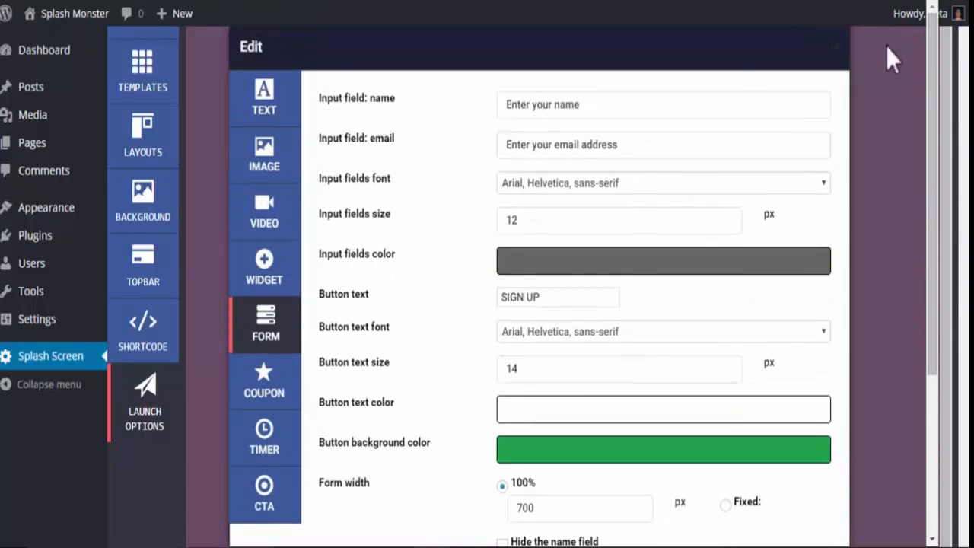
{"action": "left_click", "coordinate": [629, 97]}
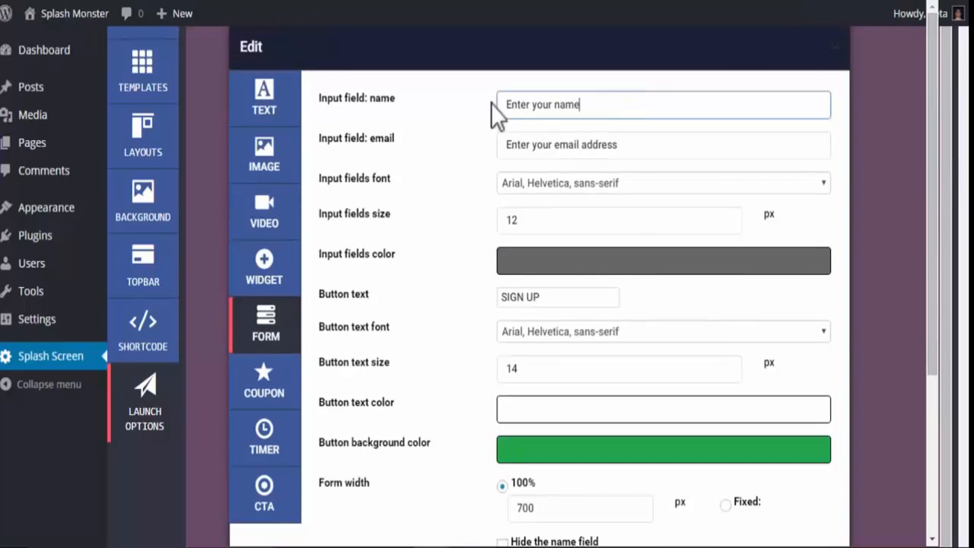
{"action": "left_click", "coordinate": [646, 144]}
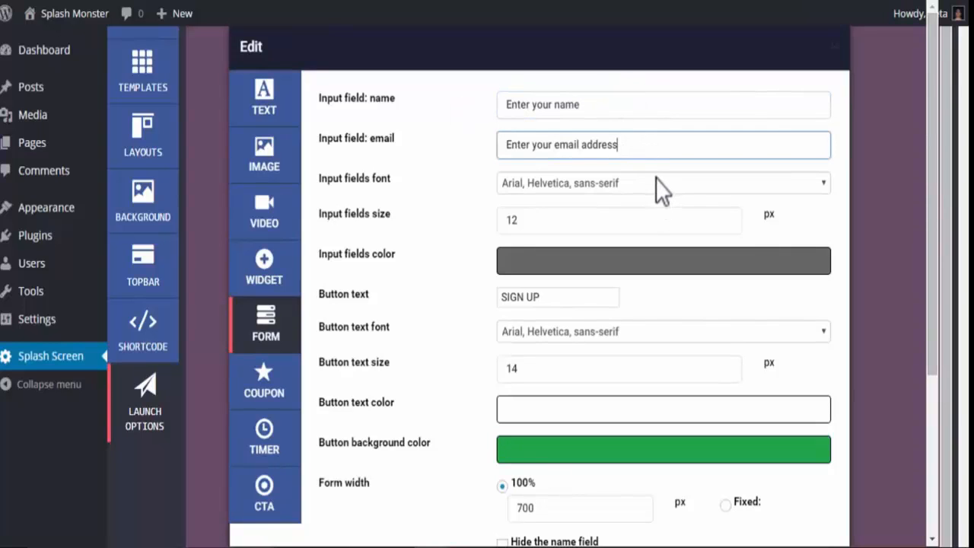
{"action": "left_click", "coordinate": [656, 183]}
{"action": "left_click", "coordinate": [487, 182]}
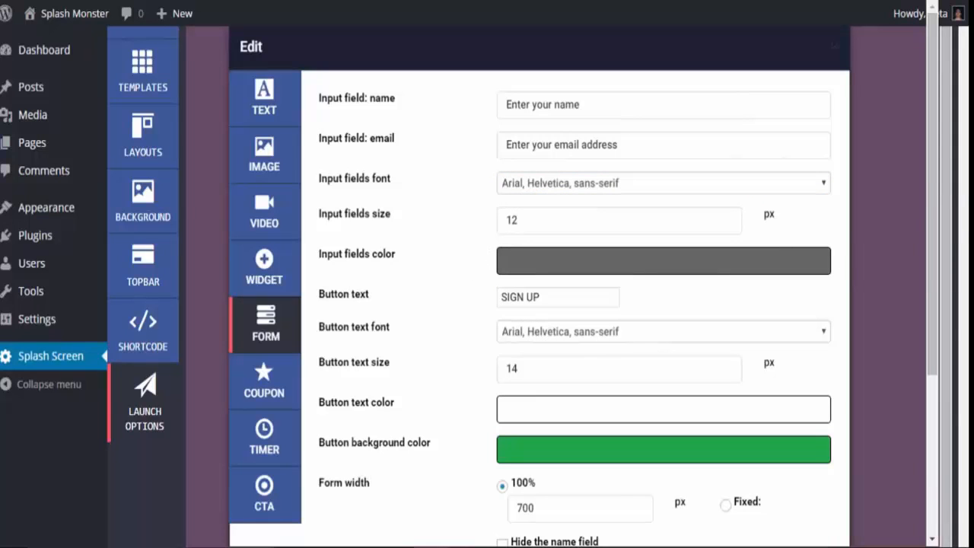
- Try the form option that hides the name field and look at the option for opening submissions in a new window
{"action": "left_click_drag", "start_coordinate": [935, 184], "coordinate": [938, 345]}
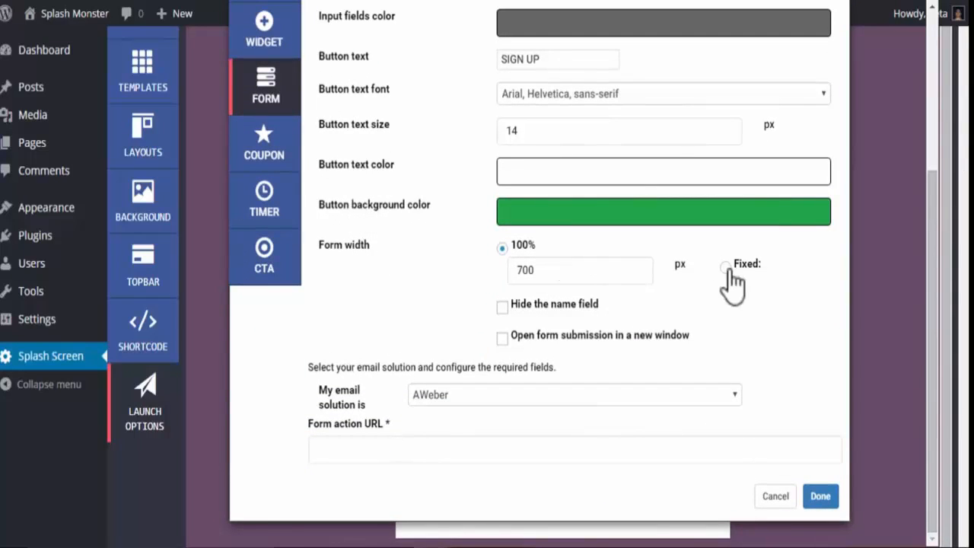
{"action": "left_click_drag", "start_coordinate": [504, 320], "coordinate": [505, 313]}
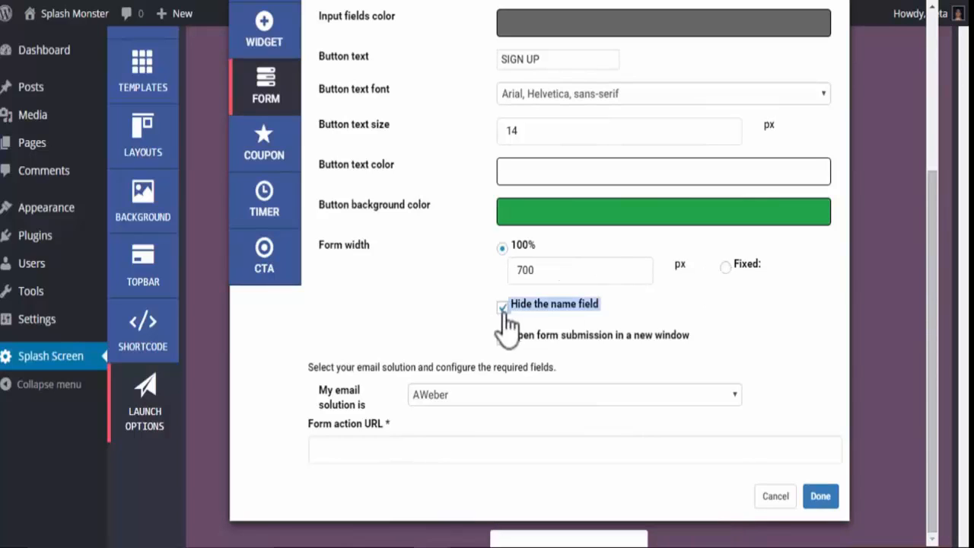
{"action": "left_click", "coordinate": [502, 337]}
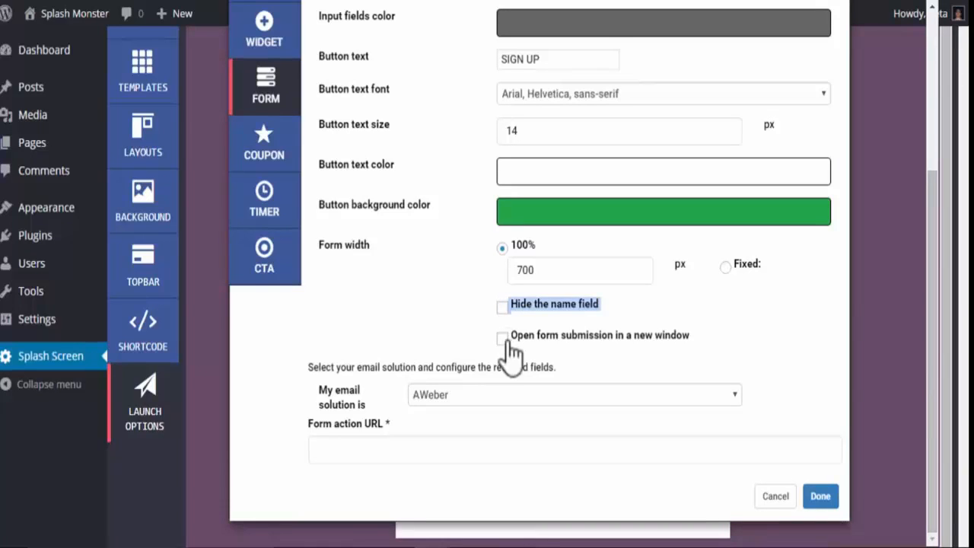
- Try Mad Mimi as the form's email solution, and settle on MailChimp
{"action": "left_click", "coordinate": [426, 395]}
{"action": "left_click", "coordinate": [435, 473]}
{"action": "left_click", "coordinate": [445, 396]}
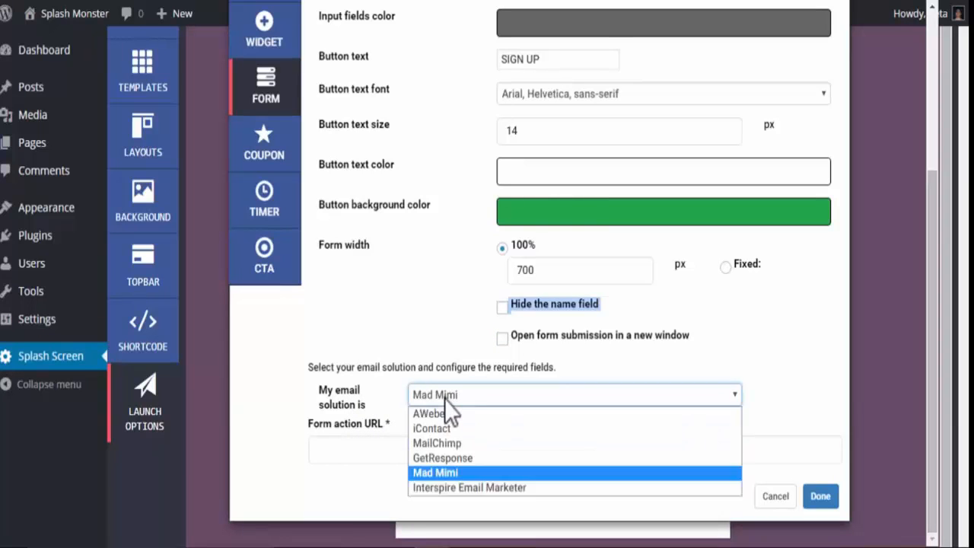
{"action": "left_click", "coordinate": [449, 475]}
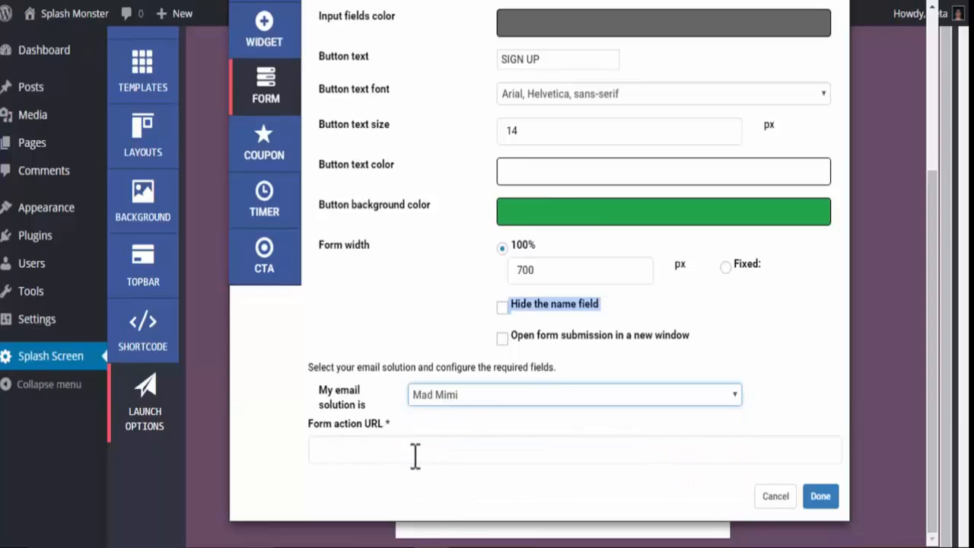
{"action": "left_click", "coordinate": [416, 457]}
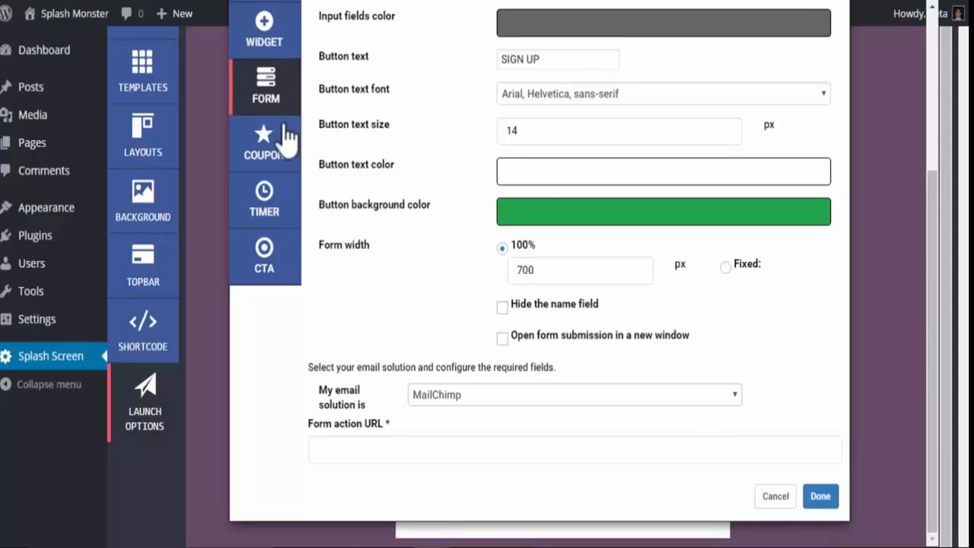
- Glance at the coupon settings, return to the form settings and hide the form's name field
{"action": "left_click", "coordinate": [286, 136]}
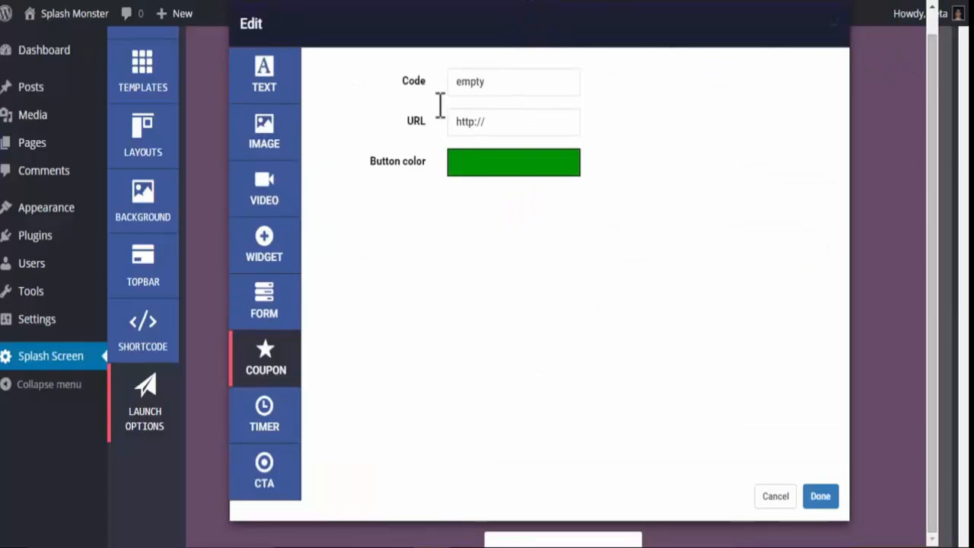
{"action": "left_click", "coordinate": [277, 305]}
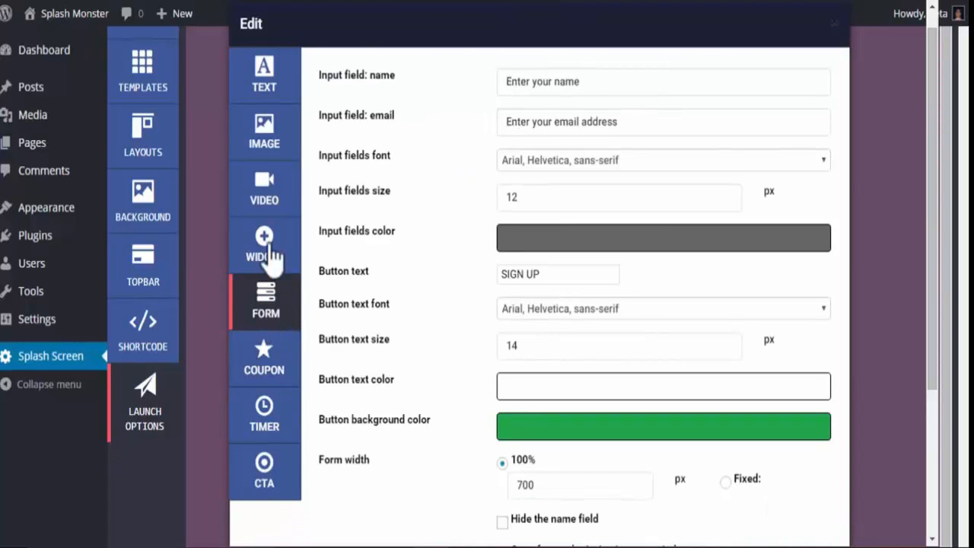
{"action": "left_click_drag", "start_coordinate": [404, 25], "coordinate": [328, 0]}
{"action": "left_click", "coordinate": [404, 491]}
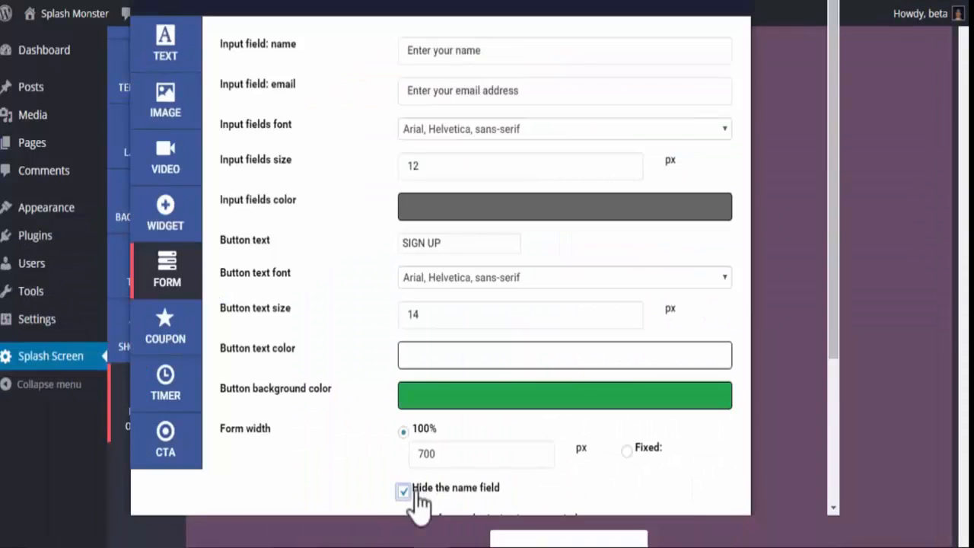
{"action": "left_click_drag", "start_coordinate": [529, 13], "coordinate": [659, 74]}
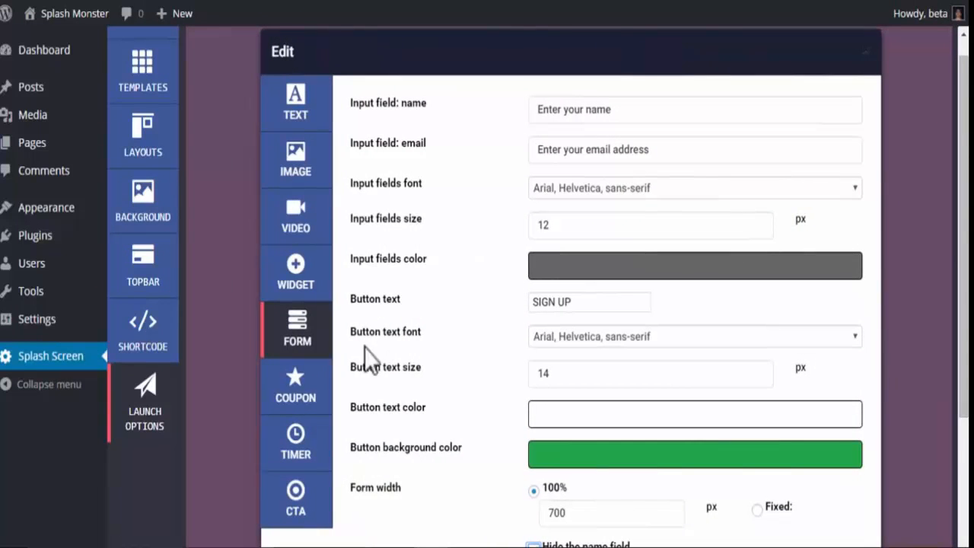
- Switch the element to a coupon and set its code to MyCode
{"action": "left_click", "coordinate": [295, 392]}
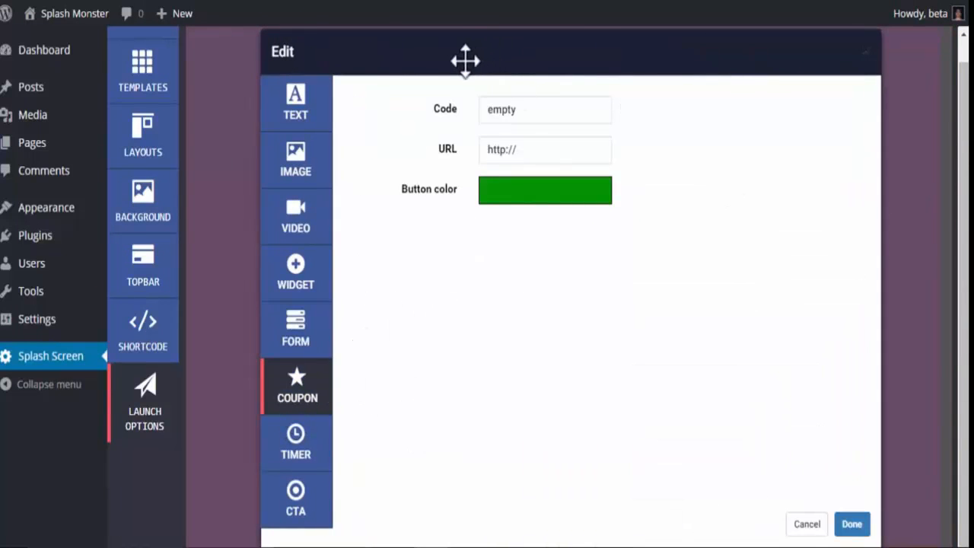
{"action": "mouse_move", "coordinate": [465, 60]}
{"action": "left_mouse_down"}
{"action": "mouse_move", "coordinate": [452, 50]}
{"action": "mouse_move", "coordinate": [460, 60]}
{"action": "left_mouse_up"}
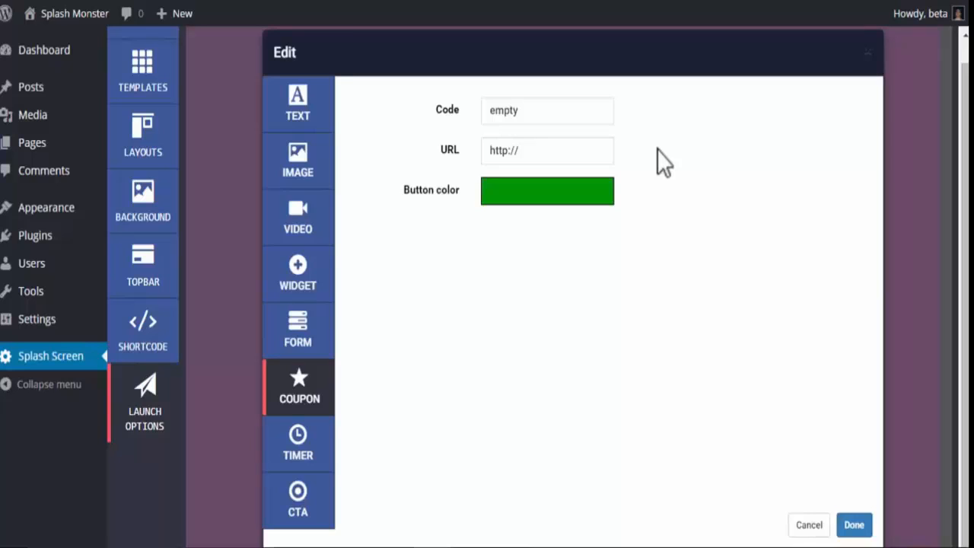
{"action": "left_click", "coordinate": [553, 103]}
{"action": "left_click_drag", "start_coordinate": [553, 103], "coordinate": [436, 98]}
{"action": "type", "text": "MyCode"}
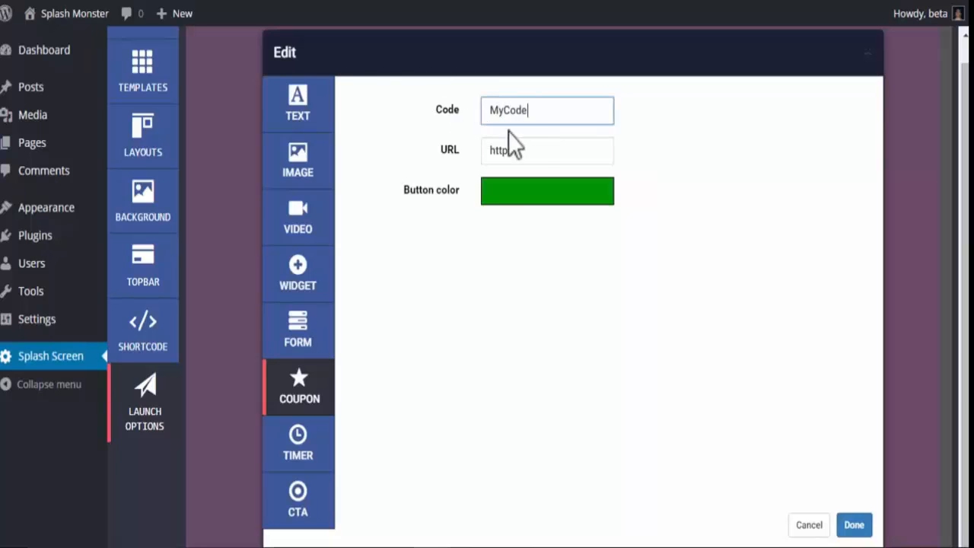
{"action": "left_click", "coordinate": [548, 152]}
{"action": "type", "text": "http://googl"}
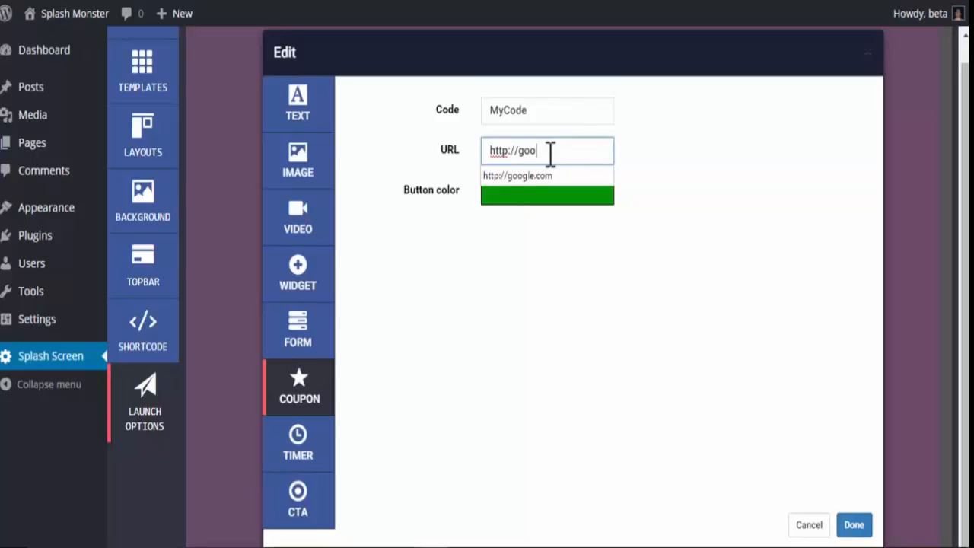
{"action": "key", "text": "BackSpace"}
{"action": "type", "text": "example.com"}
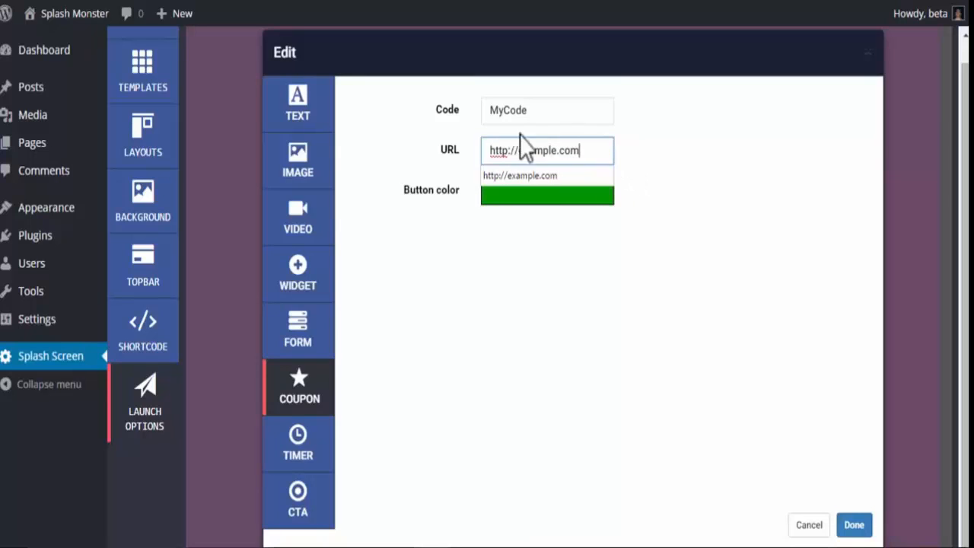
- Apply the coupon settings and test the coupon's Copy Code button in the screen preview, returning to the editor
{"action": "left_click", "coordinate": [698, 164]}
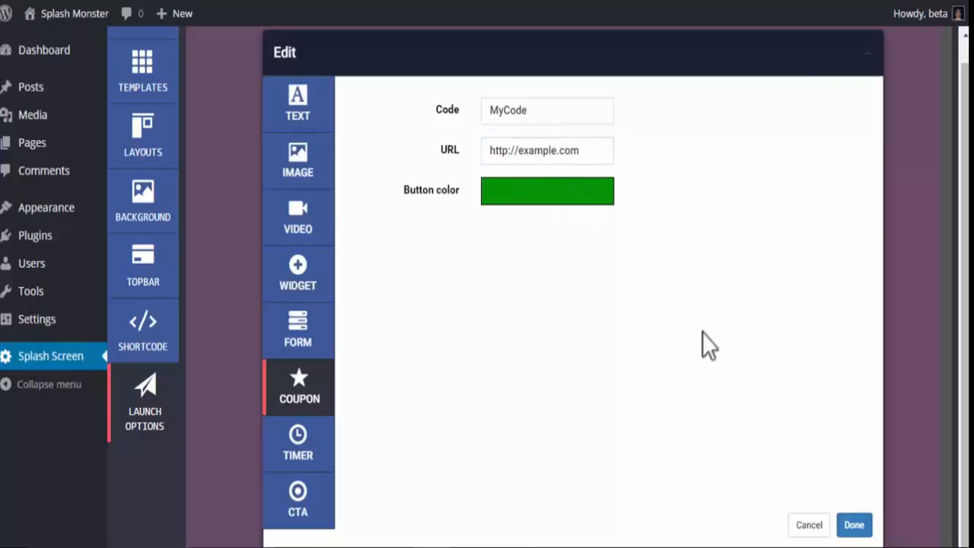
{"action": "left_click", "coordinate": [860, 526]}
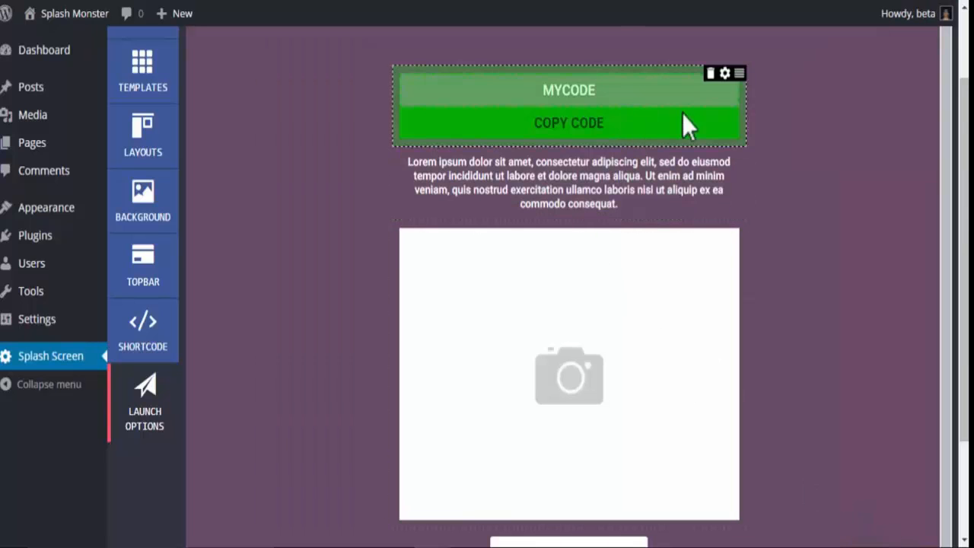
{"action": "scroll", "coordinate": [939, 87], "scroll_direction": "up", "scroll_amount": 2}
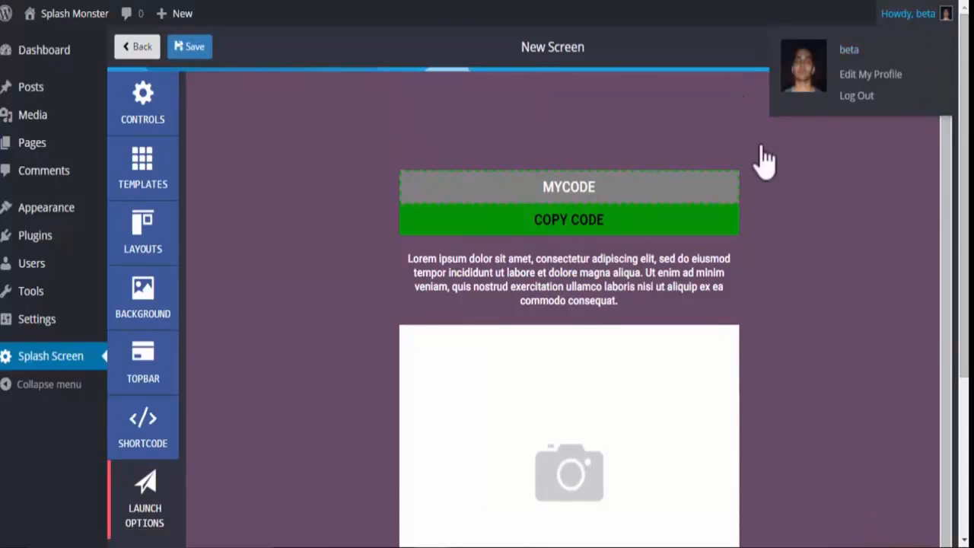
{"action": "left_click", "coordinate": [923, 50]}
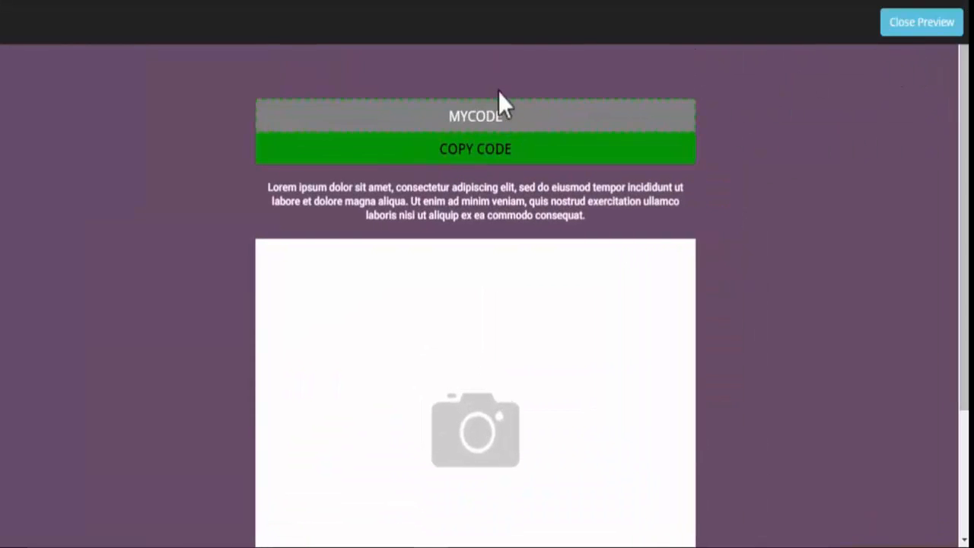
{"action": "left_click", "coordinate": [488, 156]}
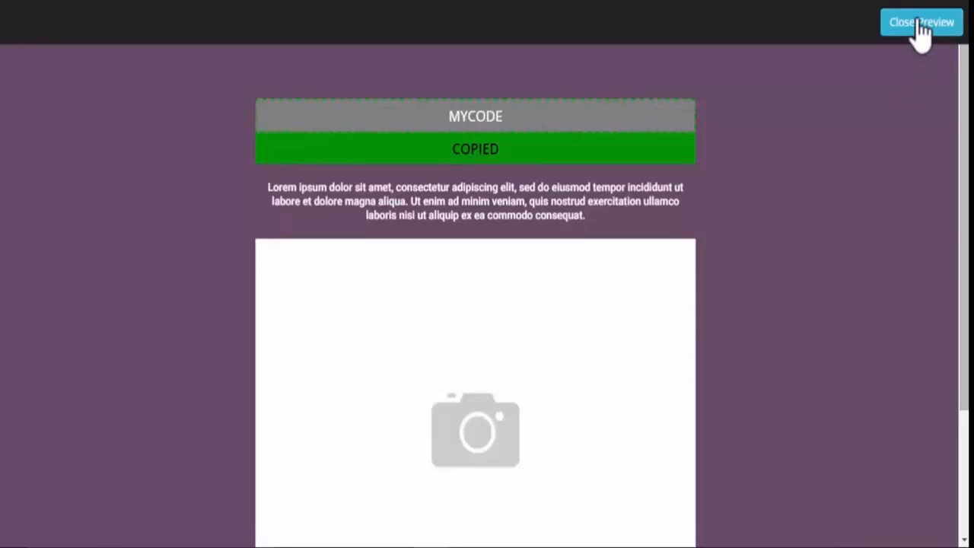
{"action": "left_click", "coordinate": [922, 23]}
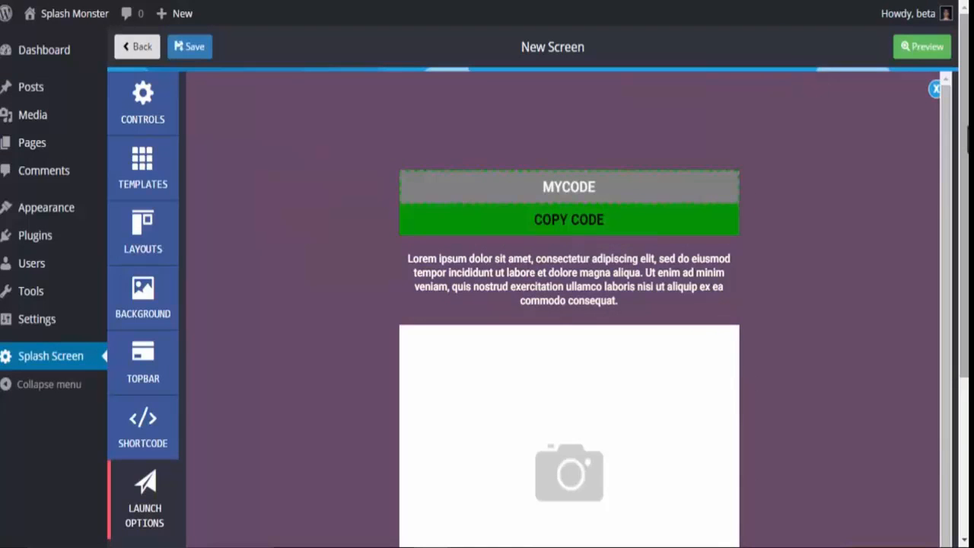
- Switch the coupon element to a timer and move the settings dialog aside to uncover the countdown
{"action": "scroll", "coordinate": [967, 174], "scroll_direction": "down", "scroll_amount": 1}
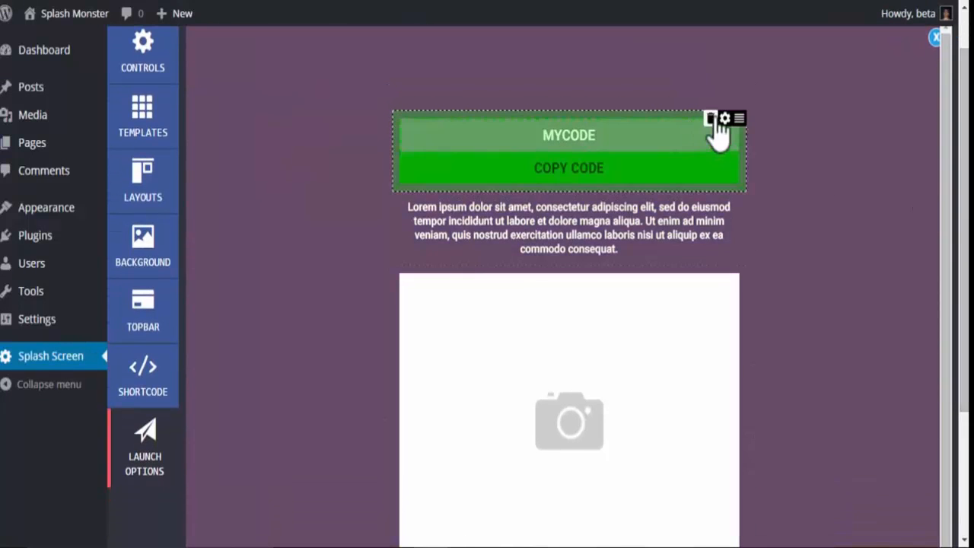
{"action": "left_click", "coordinate": [725, 119]}
{"action": "left_click", "coordinate": [310, 477]}
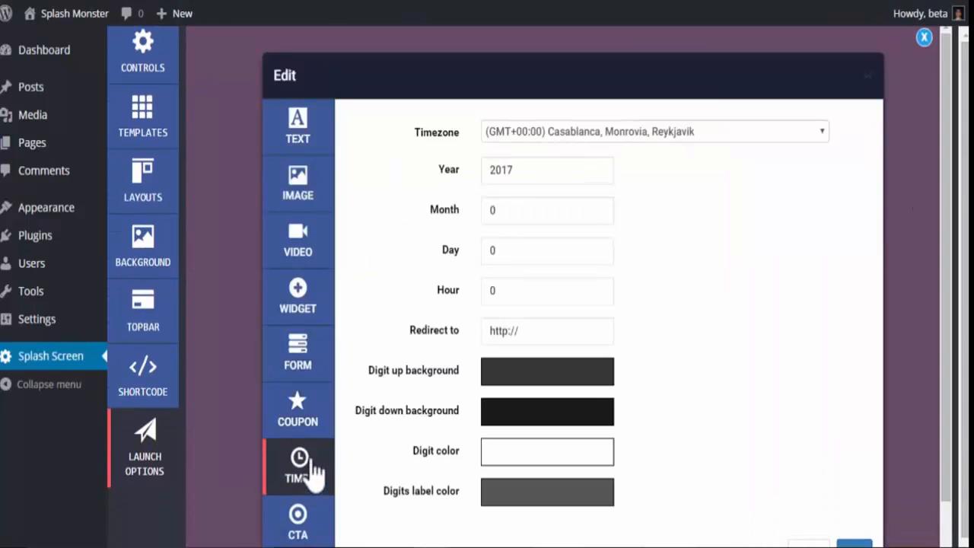
{"action": "scroll", "coordinate": [578, 139], "scroll_direction": "down", "scroll_amount": 1}
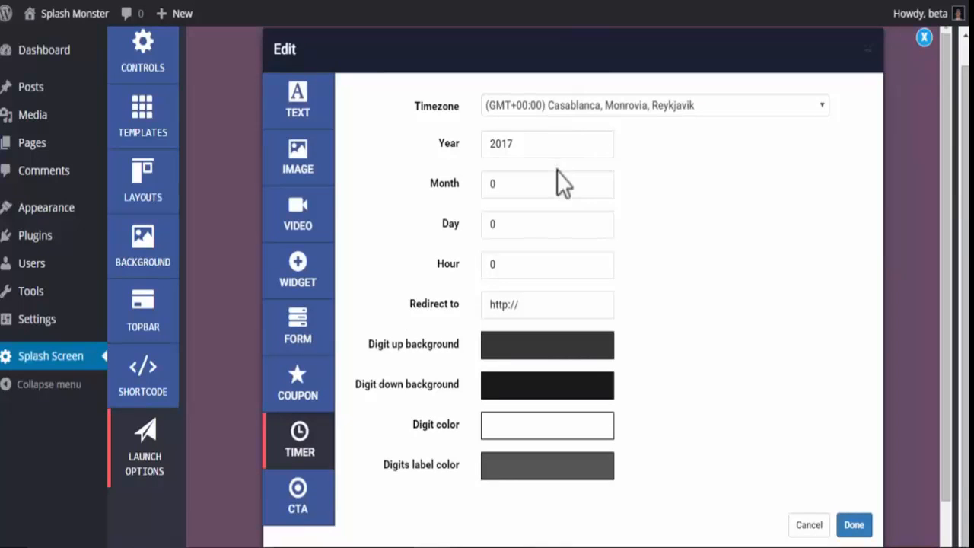
{"action": "left_click", "coordinate": [547, 309]}
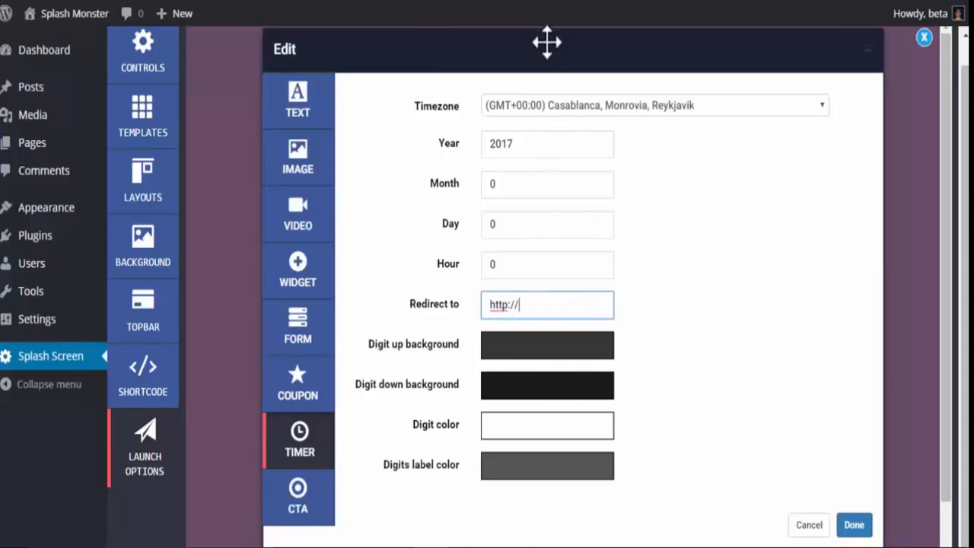
{"action": "left_click_drag", "start_coordinate": [548, 39], "coordinate": [740, 22]}
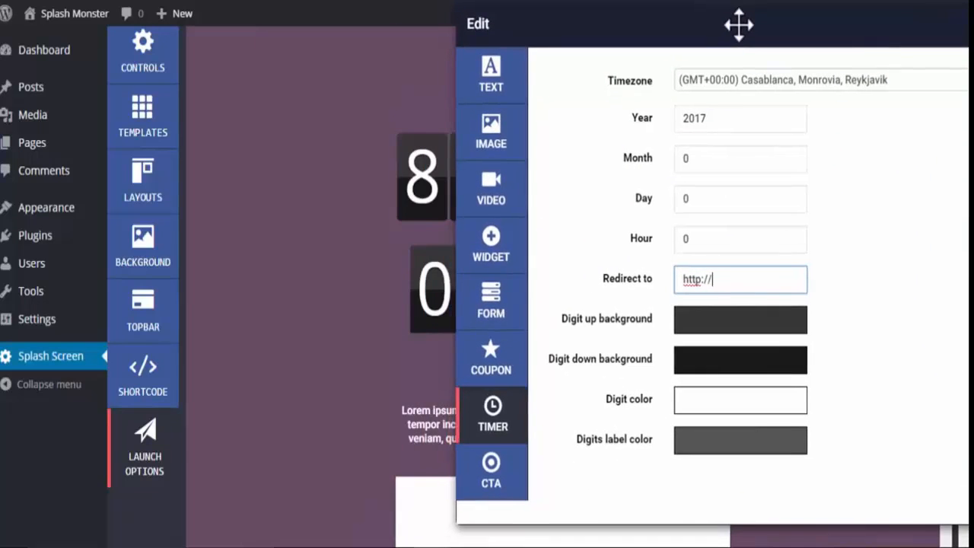
- Set the timer's digit up background to light gray
{"action": "left_click", "coordinate": [748, 327]}
{"action": "left_click", "coordinate": [687, 359]}
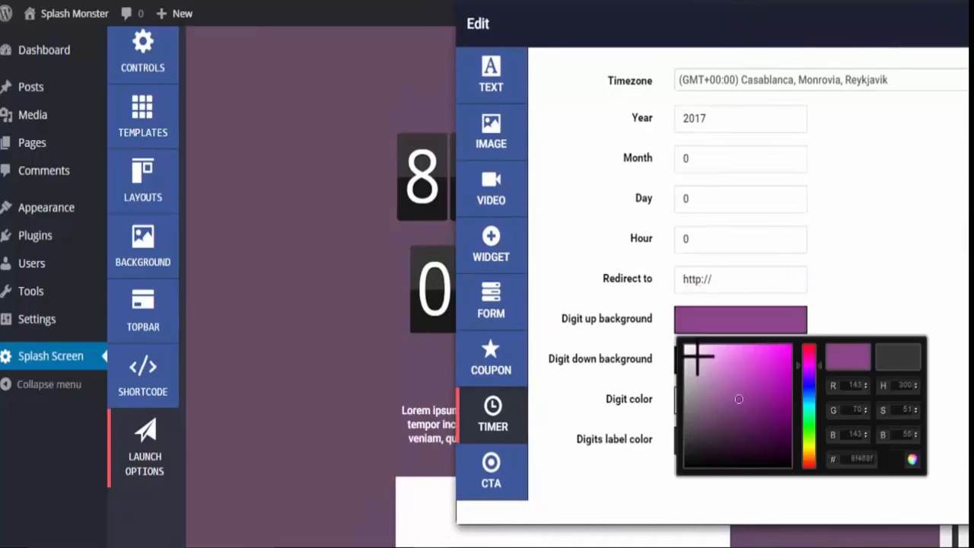
{"action": "left_click", "coordinate": [659, 355]}
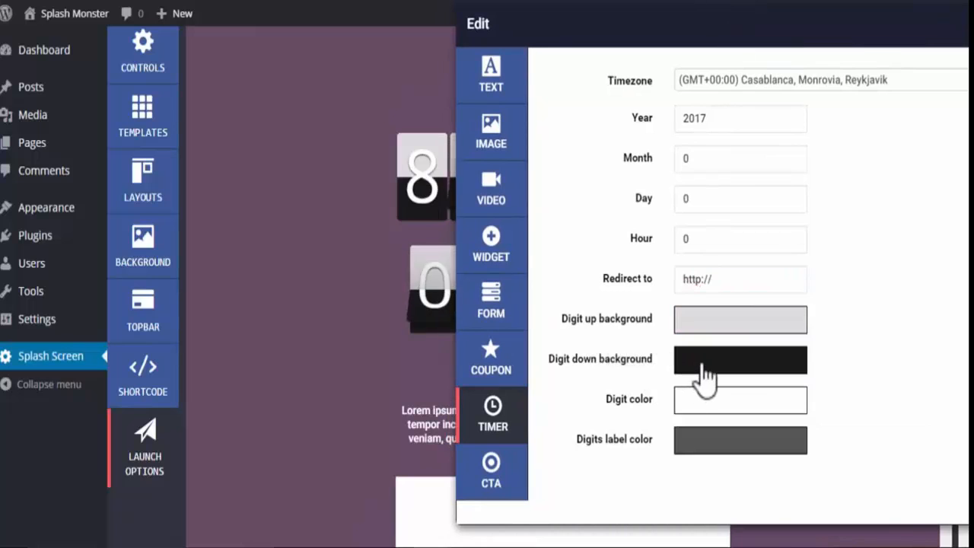
- Set the timer's digit down background to light gray, RGB 204, 204, 204
{"action": "left_click", "coordinate": [698, 363]}
{"action": "left_click", "coordinate": [714, 421]}
{"action": "left_click_drag", "start_coordinate": [713, 422], "coordinate": [760, 411]}
{"action": "left_click", "coordinate": [641, 373]}
{"action": "left_click", "coordinate": [694, 371]}
{"action": "left_click", "coordinate": [682, 410]}
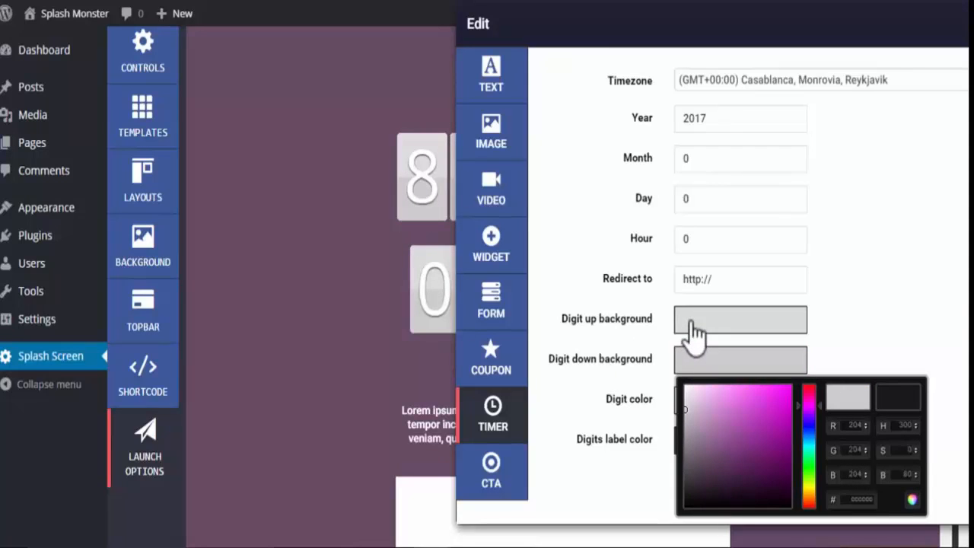
{"action": "left_click", "coordinate": [629, 423]}
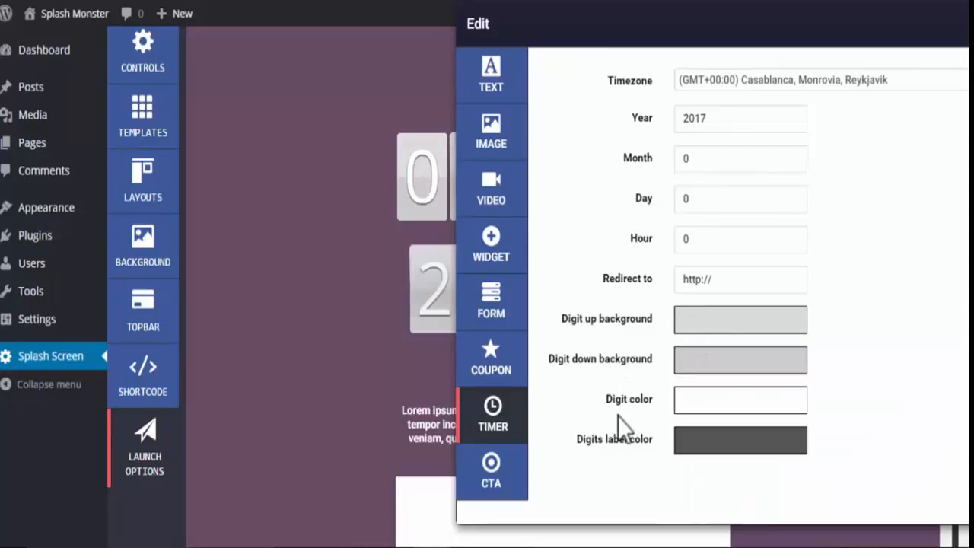
- Set the timer's digit color to dark gray, RGB 102, 102, 102
{"action": "left_click", "coordinate": [727, 415]}
{"action": "left_click_drag", "start_coordinate": [740, 342], "coordinate": [686, 339]}
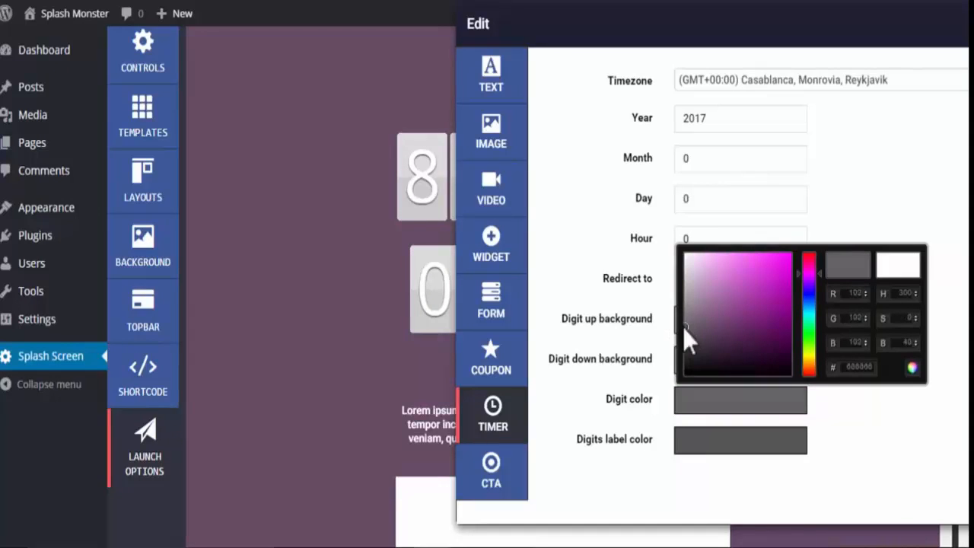
{"action": "left_click_drag", "start_coordinate": [583, 359], "coordinate": [573, 360]}
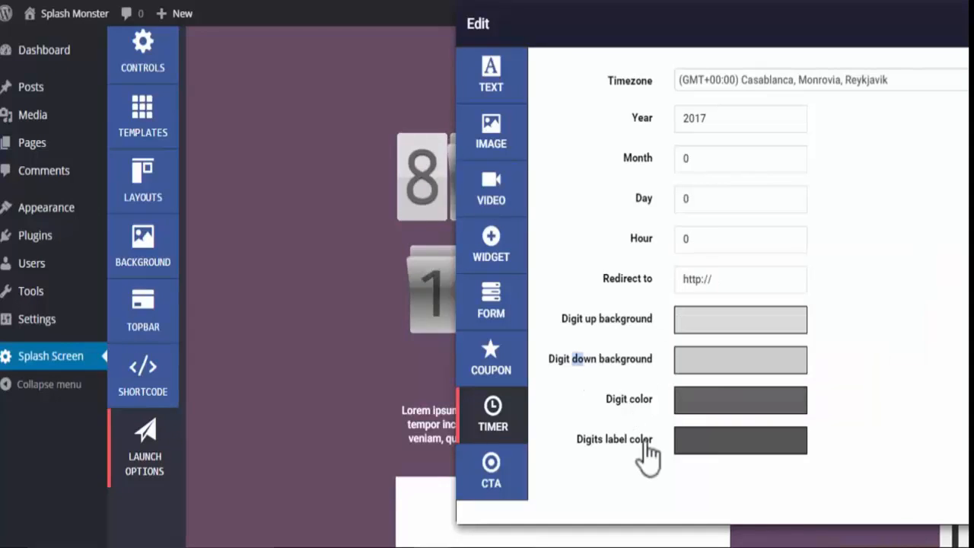
- Set the digits label color to white and apply the timer settings
{"action": "left_click", "coordinate": [701, 450]}
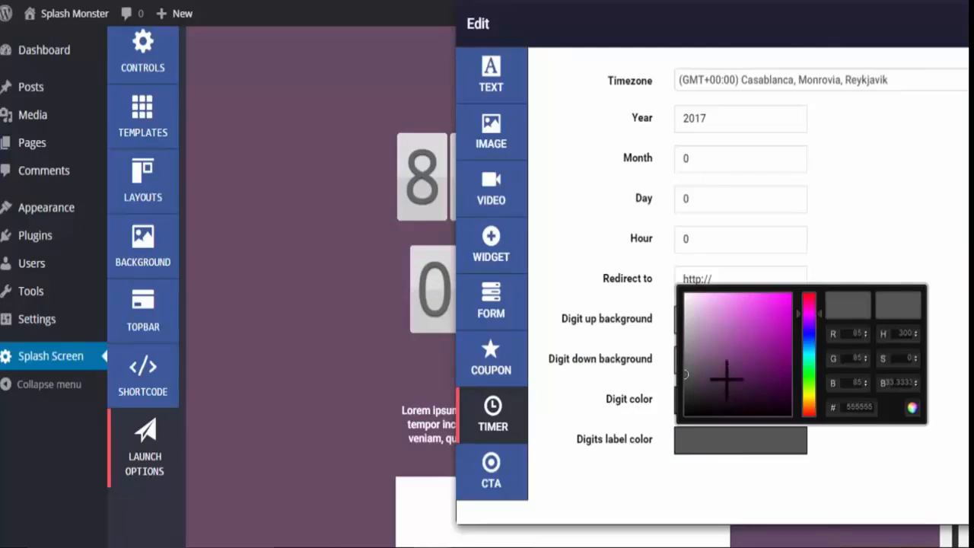
{"action": "left_click_drag", "start_coordinate": [726, 380], "coordinate": [685, 293]}
{"action": "left_click", "coordinate": [597, 419]}
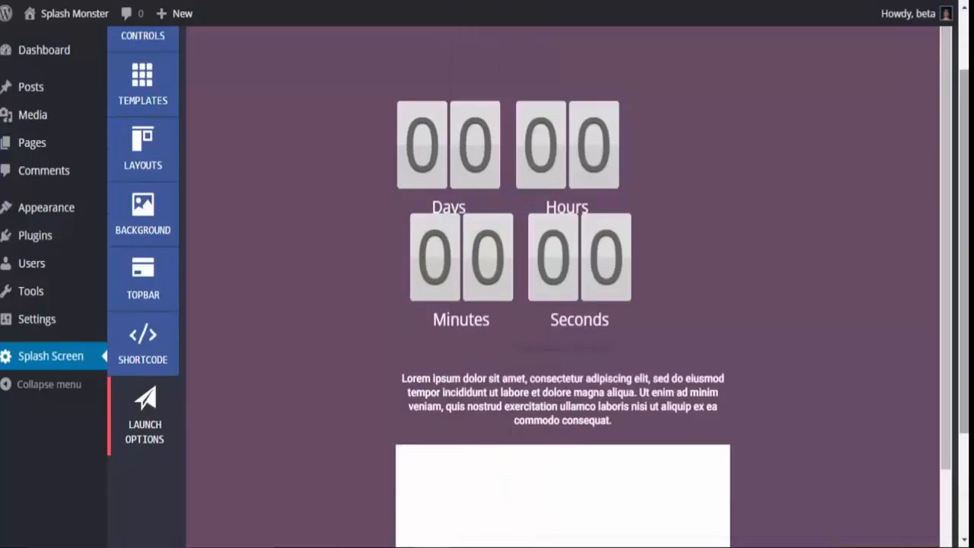
{"action": "left_click_drag", "start_coordinate": [963, 164], "coordinate": [963, 106]}
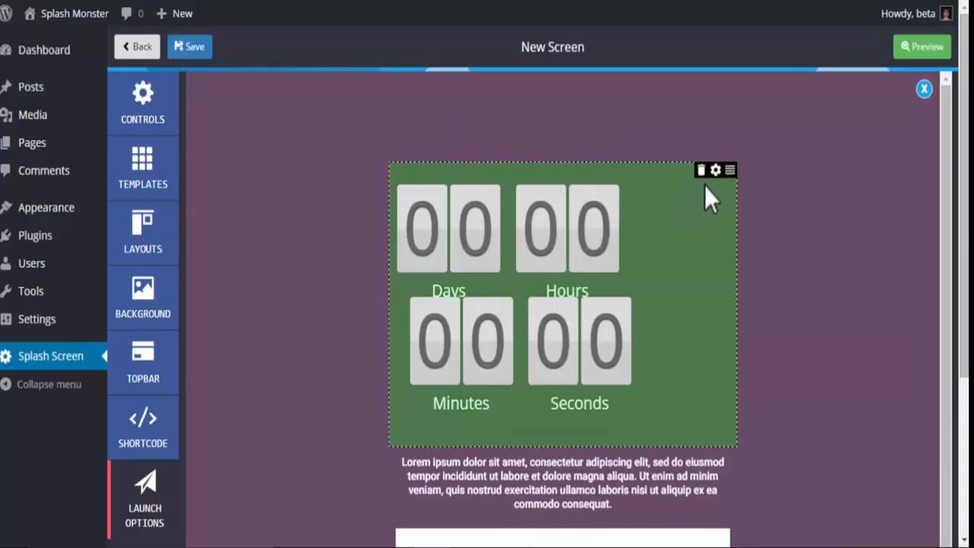
- Switch the timer element to a CTA and replace its text with Click Here
{"action": "left_click", "coordinate": [716, 173]}
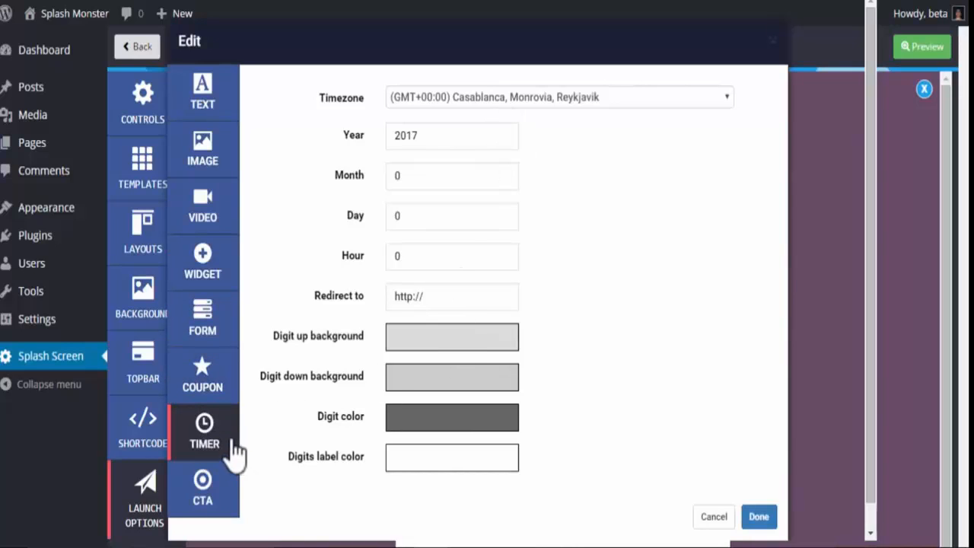
{"action": "left_click", "coordinate": [226, 503]}
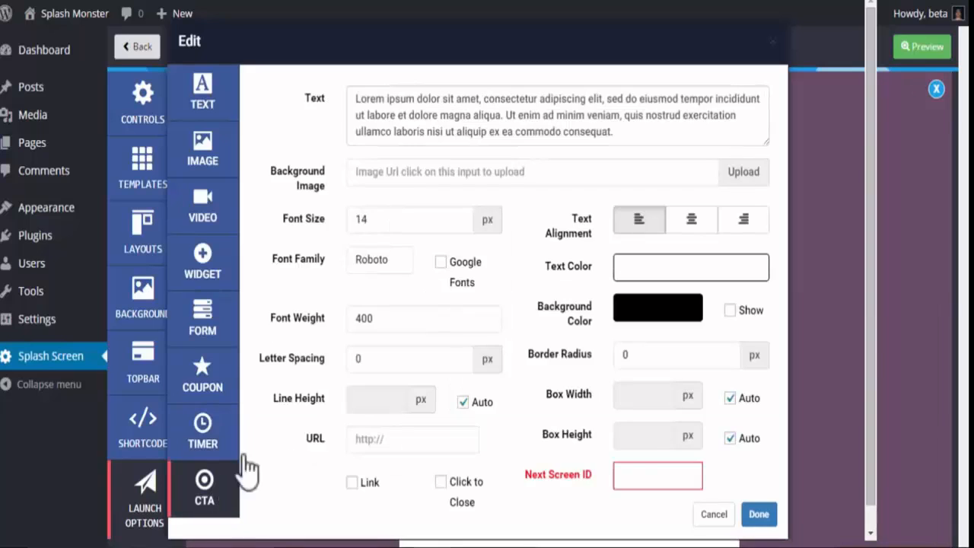
{"action": "left_click", "coordinate": [641, 140]}
{"action": "key", "text": "ctrl+a"}
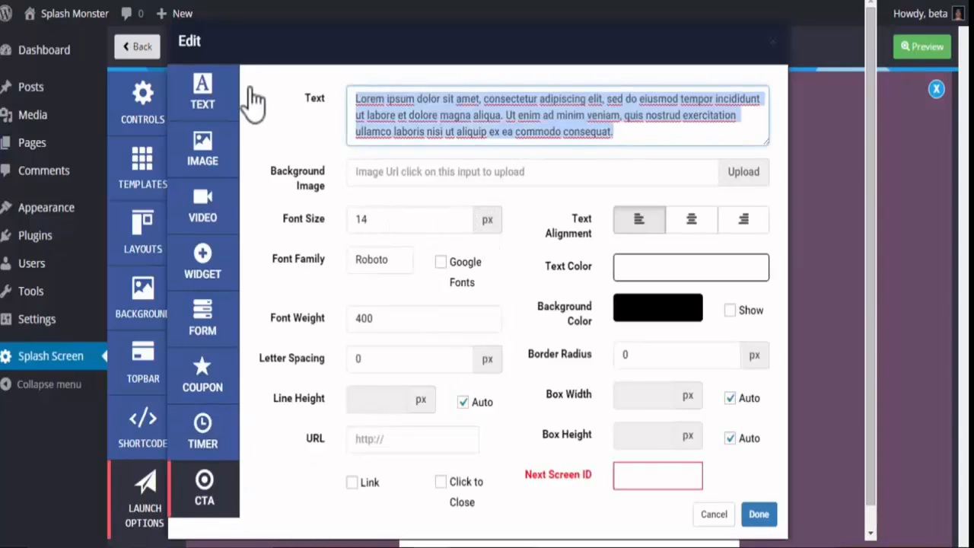
{"action": "key", "text": "BackSpace"}
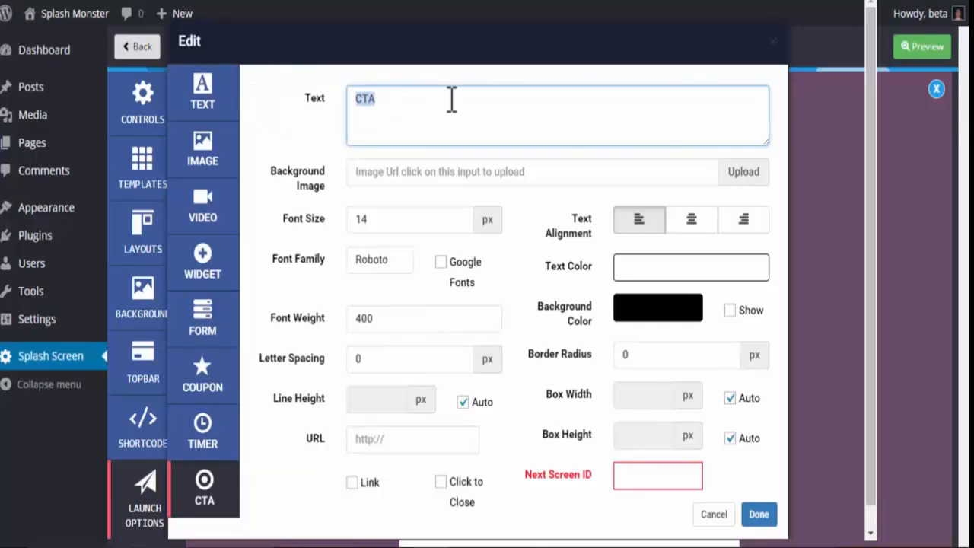
{"action": "type", "text": "Click Here"}
- Show the CTA's background in white and set its text color to black
{"action": "left_click", "coordinate": [743, 308]}
{"action": "left_click", "coordinate": [674, 312]}
{"action": "left_click", "coordinate": [648, 306]}
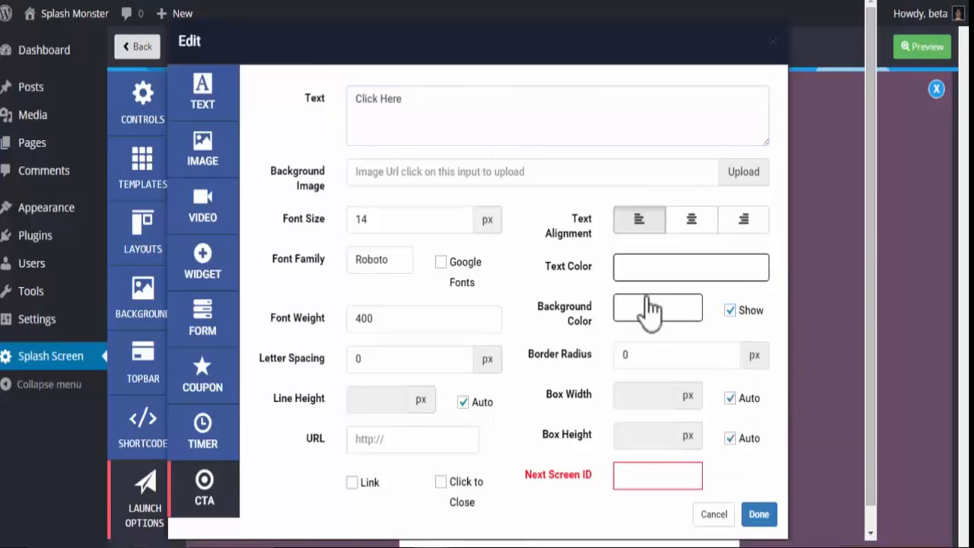
{"action": "left_click", "coordinate": [670, 270]}
{"action": "left_click", "coordinate": [630, 421]}
{"action": "left_click", "coordinate": [544, 308]}
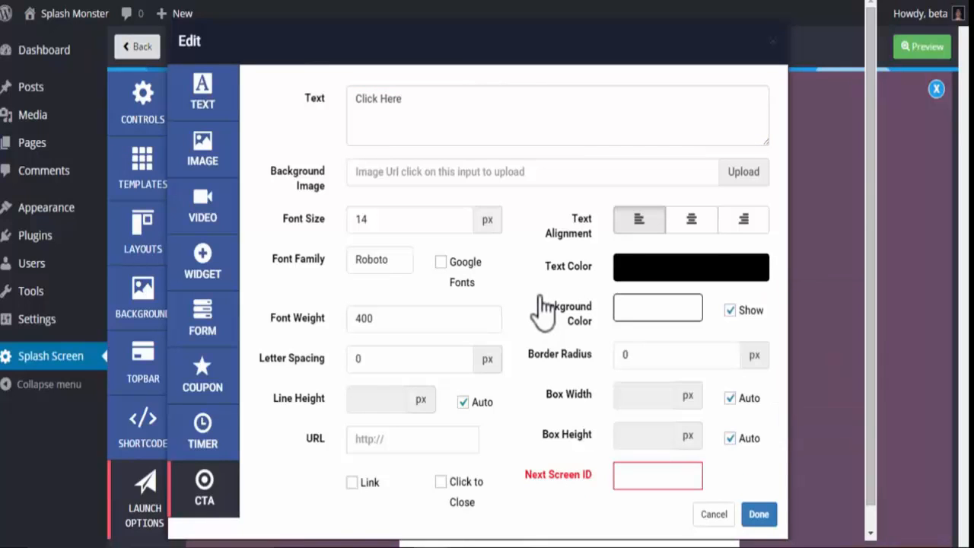
- Center the CTA text and set the border radius to 4 px
{"action": "left_click", "coordinate": [691, 219]}
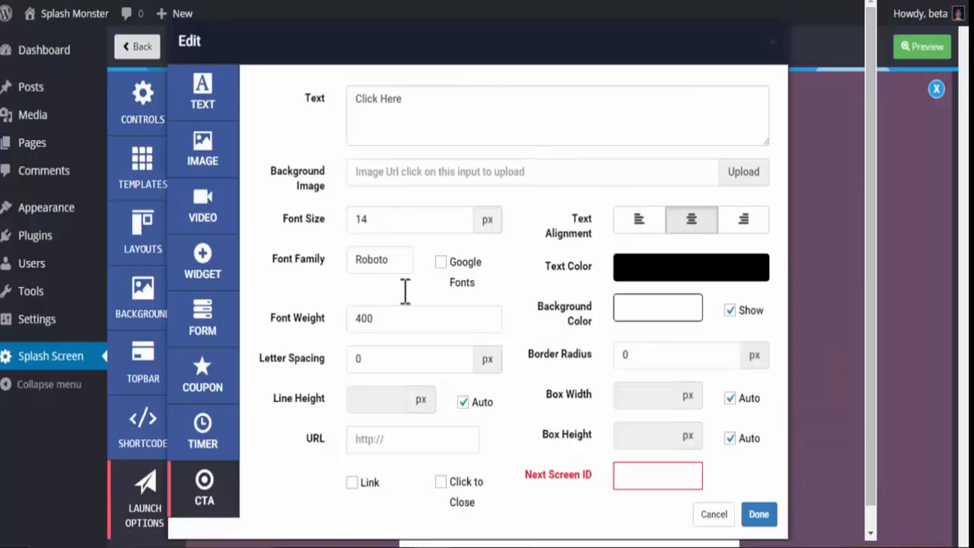
{"action": "left_click", "coordinate": [647, 355]}
{"action": "key", "text": "BackSpace"}
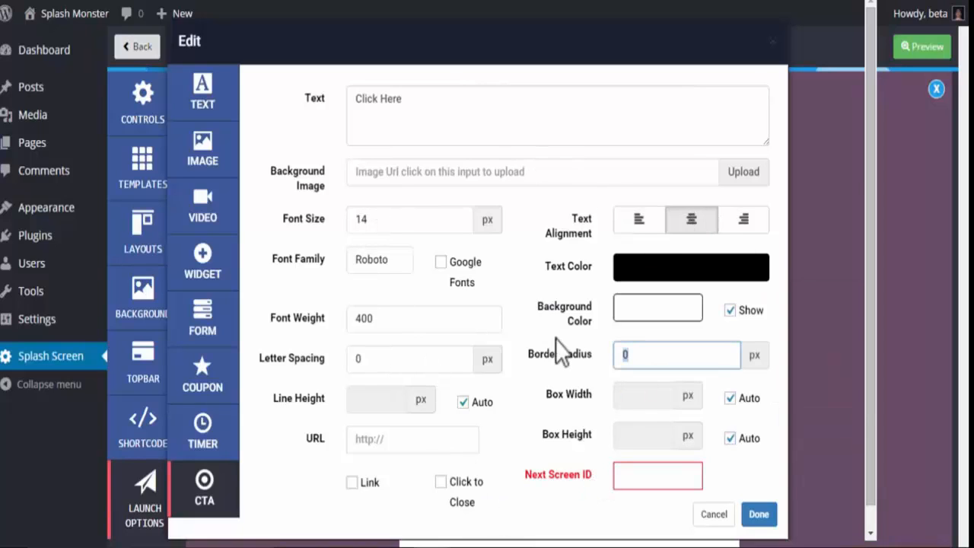
{"action": "type", "text": "4"}
{"action": "left_click", "coordinate": [528, 332]}
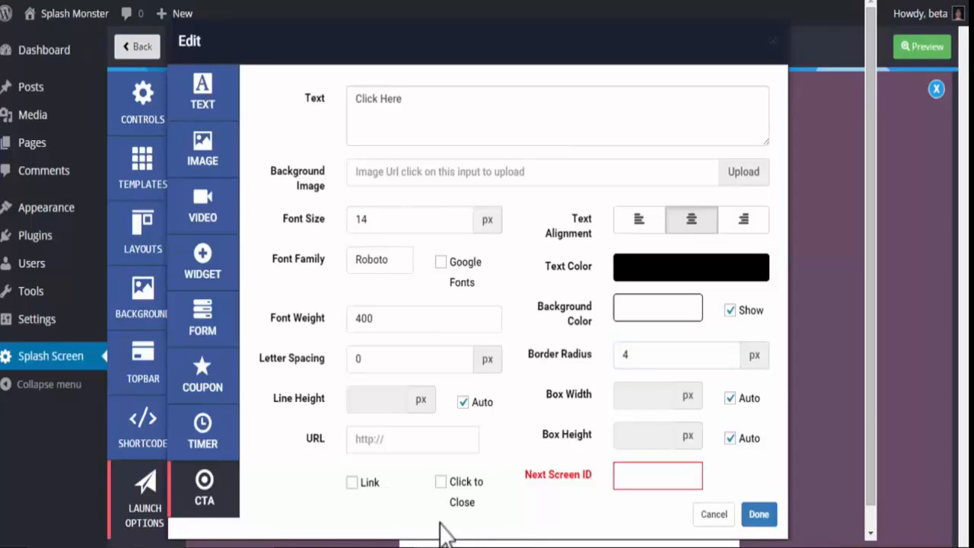
{"action": "left_click", "coordinate": [373, 438]}
{"action": "type", "text": "ht"}
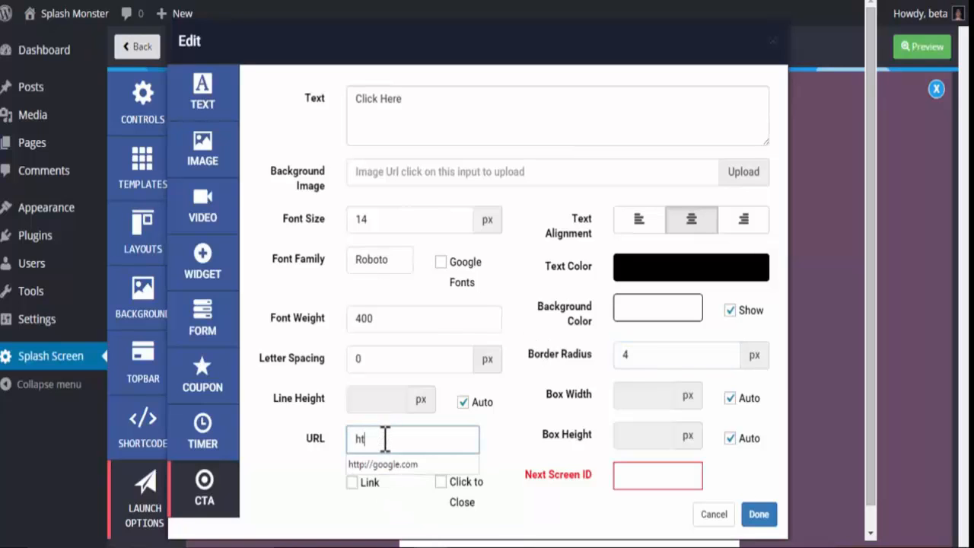
{"action": "type", "text": "tp://"}
{"action": "key", "text": "Down"}
{"action": "key", "text": "Return"}
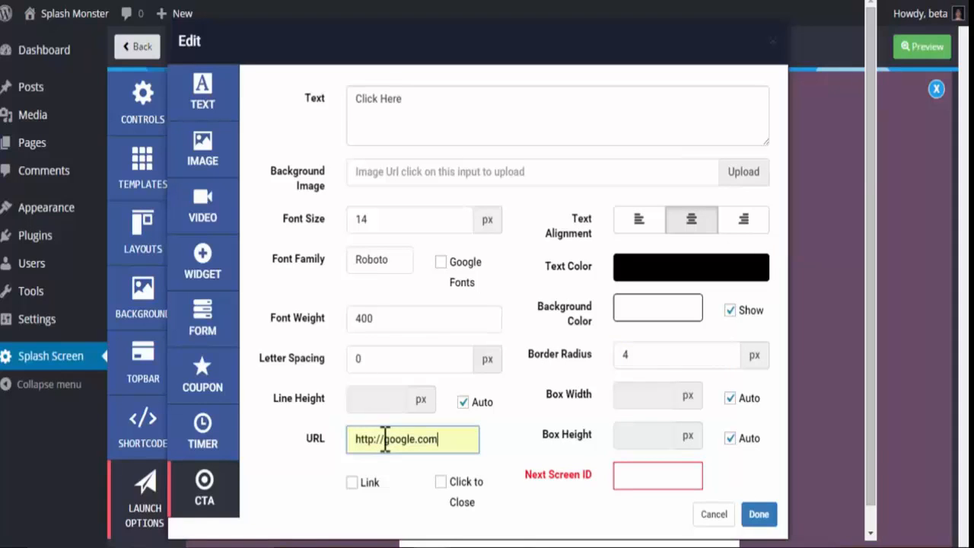
{"action": "left_click", "coordinate": [363, 483]}
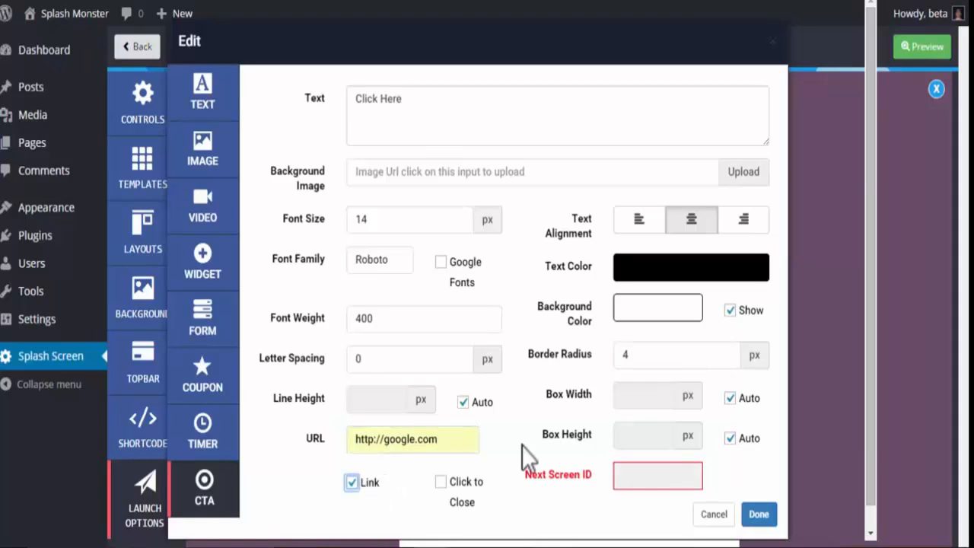
{"action": "left_click", "coordinate": [759, 514]}
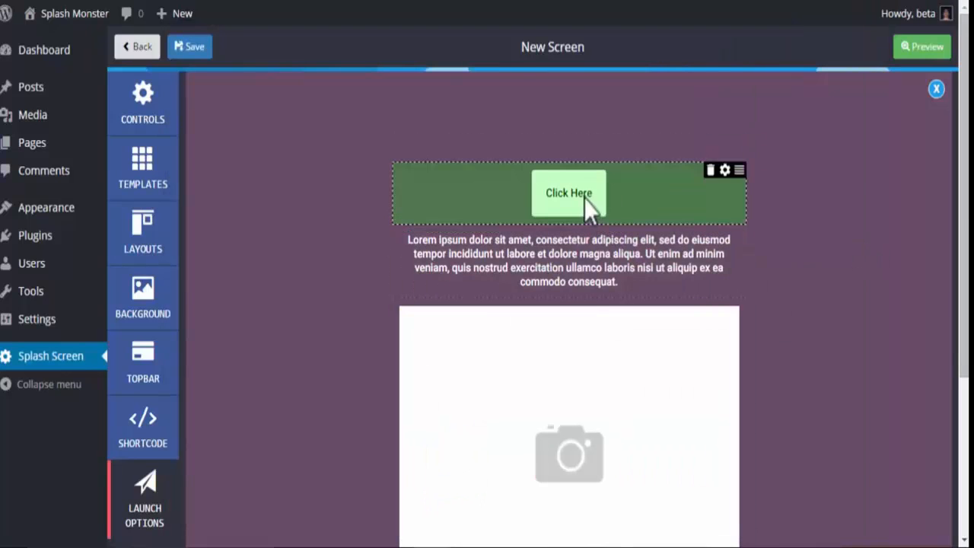
{"action": "left_click", "coordinate": [906, 49]}
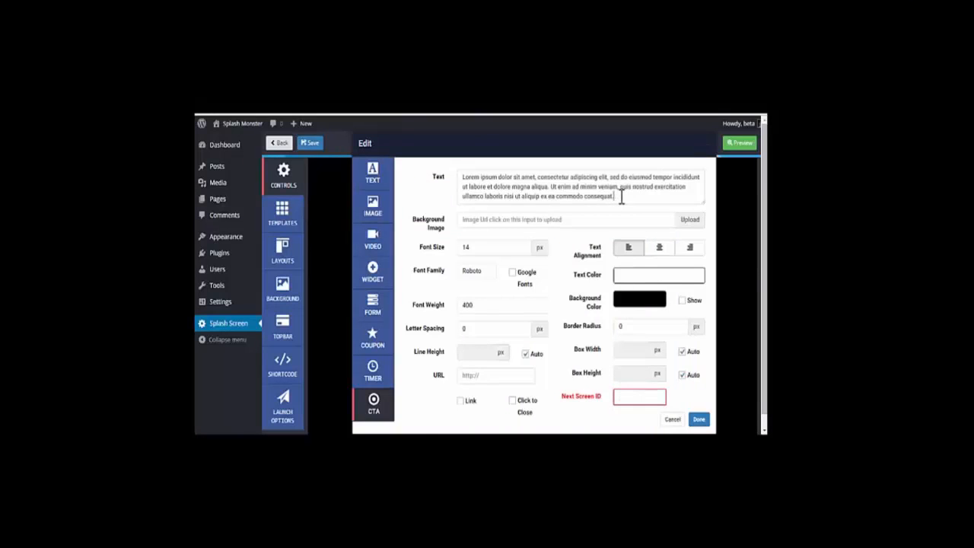
- Overwrite the placeholder paragraph in the other screen's CTA settings with Click Here
{"action": "left_click_drag", "start_coordinate": [624, 196], "coordinate": [363, 130]}
{"action": "type", "text": "Click Here"}
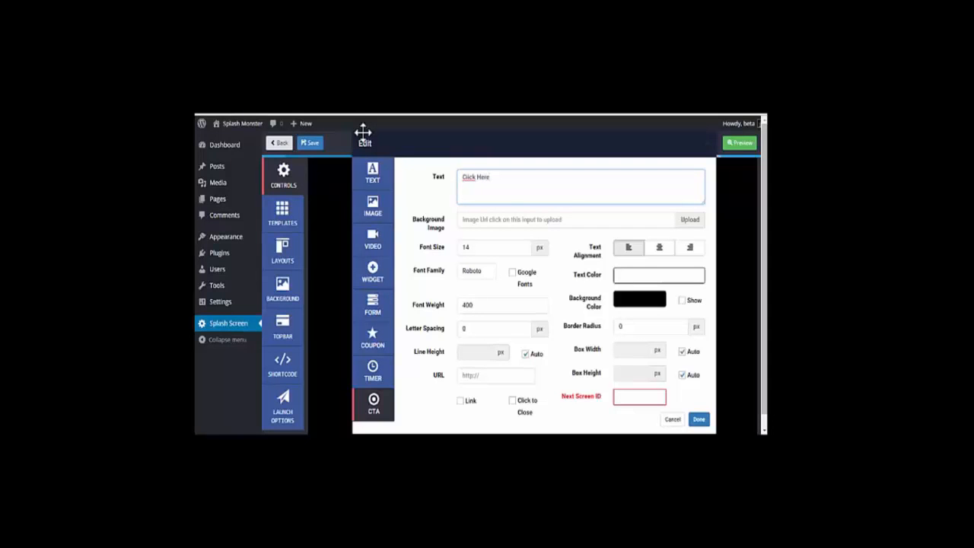
- Enter Click Here as the CTA text, center it and set the text color to black
{"action": "key", "text": "ctrl+a"}
{"action": "type", "text": "Cli"}
{"action": "left_click", "coordinate": [659, 247]}
{"action": "left_click", "coordinate": [648, 275]}
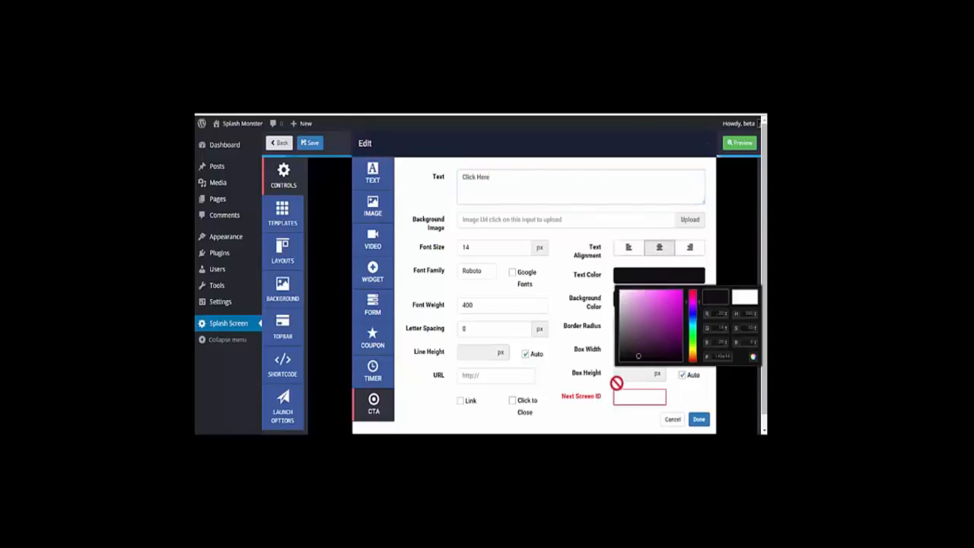
{"action": "left_click", "coordinate": [587, 304]}
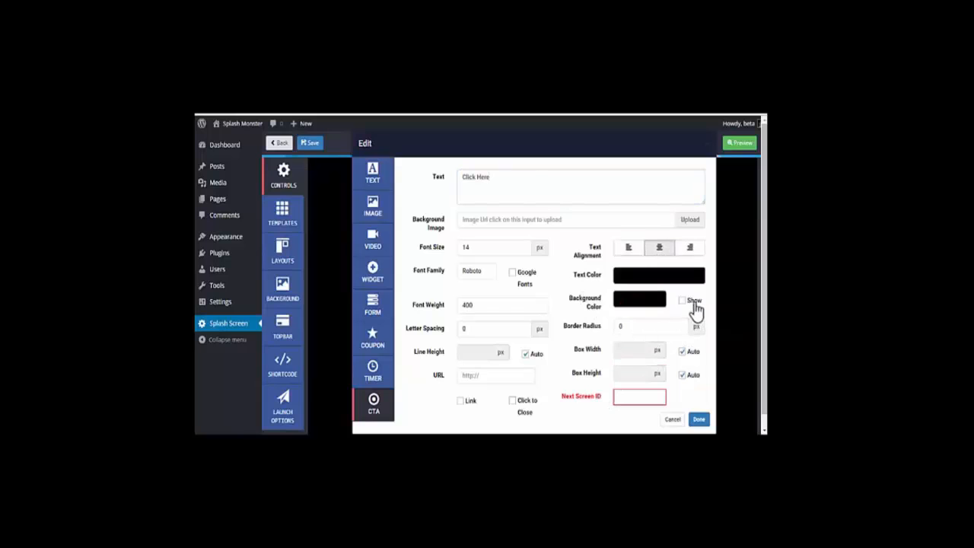
- Show the CTA's background in white and set its border radius to 4 px
{"action": "left_click", "coordinate": [634, 305]}
{"action": "left_click_drag", "start_coordinate": [644, 339], "coordinate": [583, 283]}
{"action": "left_click", "coordinate": [576, 308]}
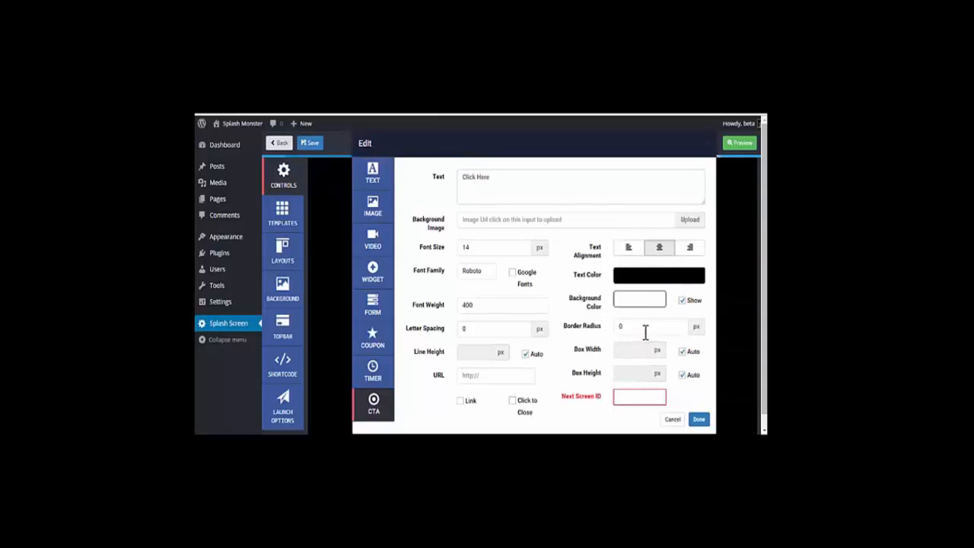
{"action": "left_click_drag", "start_coordinate": [646, 331], "coordinate": [570, 310]}
{"action": "type", "text": "4"}
{"action": "left_click", "coordinate": [573, 316]}
- Copy the ID 3800 from the splash screen list into the CTA's Next Screen ID and apply the settings
{"action": "left_click", "coordinate": [631, 396]}
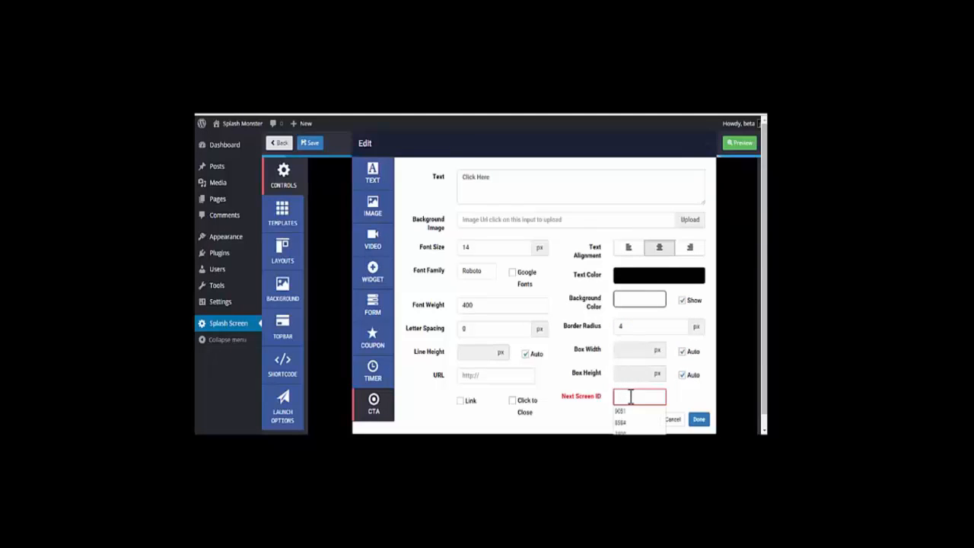
{"action": "scroll", "coordinate": [727, 371], "scroll_direction": "down", "scroll_amount": 1}
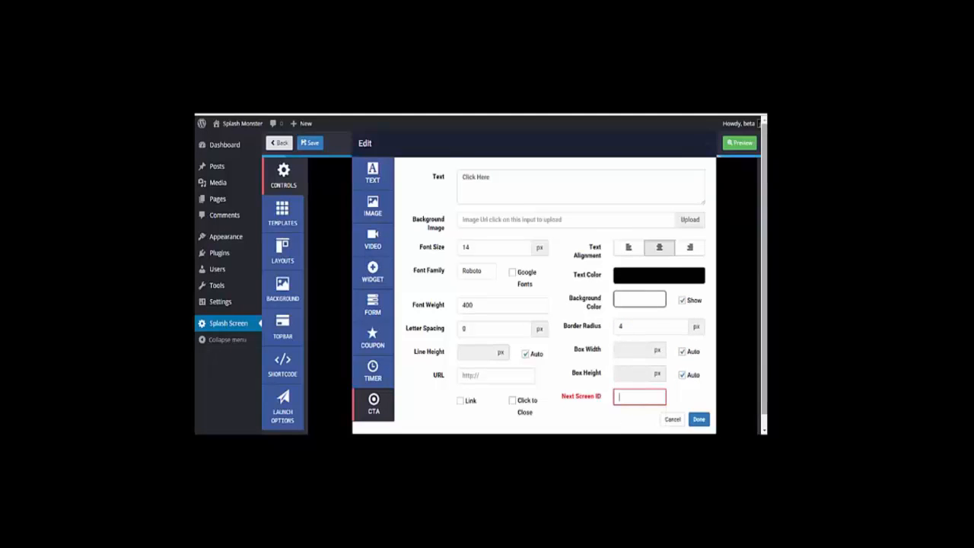
{"action": "left_click", "coordinate": [655, 382]}
{"action": "left_click", "coordinate": [645, 360]}
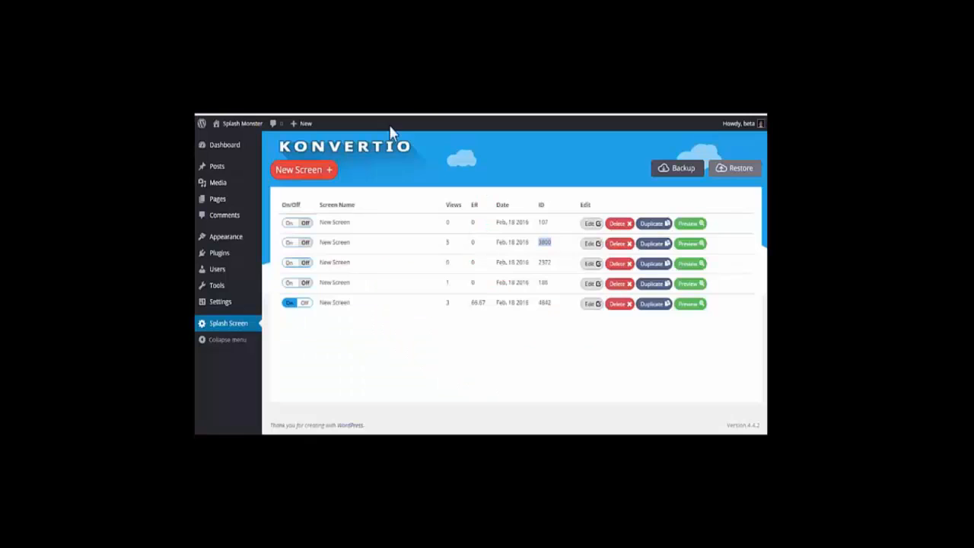
{"action": "right_click", "coordinate": [540, 240]}
{"action": "left_click", "coordinate": [554, 249]}
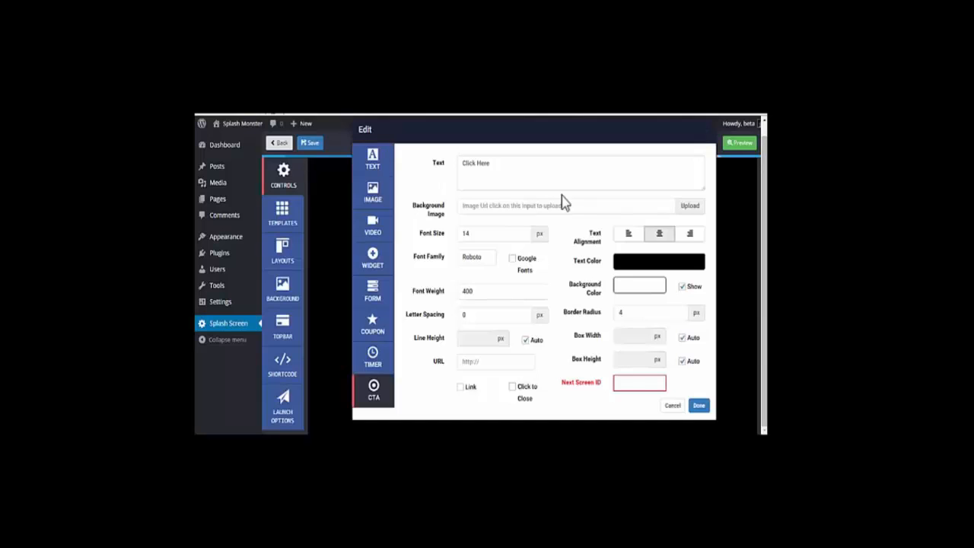
{"action": "left_click", "coordinate": [626, 378]}
{"action": "left_click", "coordinate": [698, 406]}
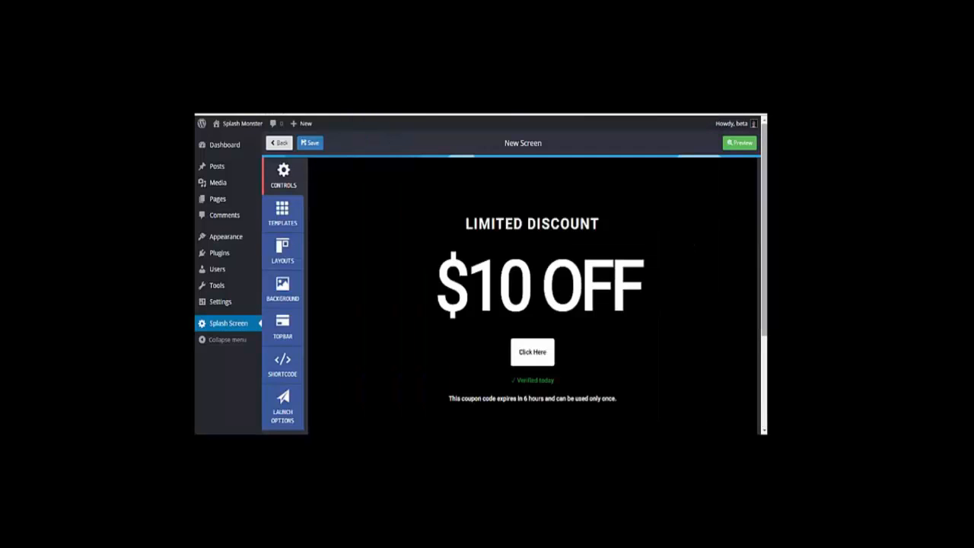
- Set the number of times to show the screen to each visitor to 10 and save the screen
{"action": "left_click", "coordinate": [283, 408]}
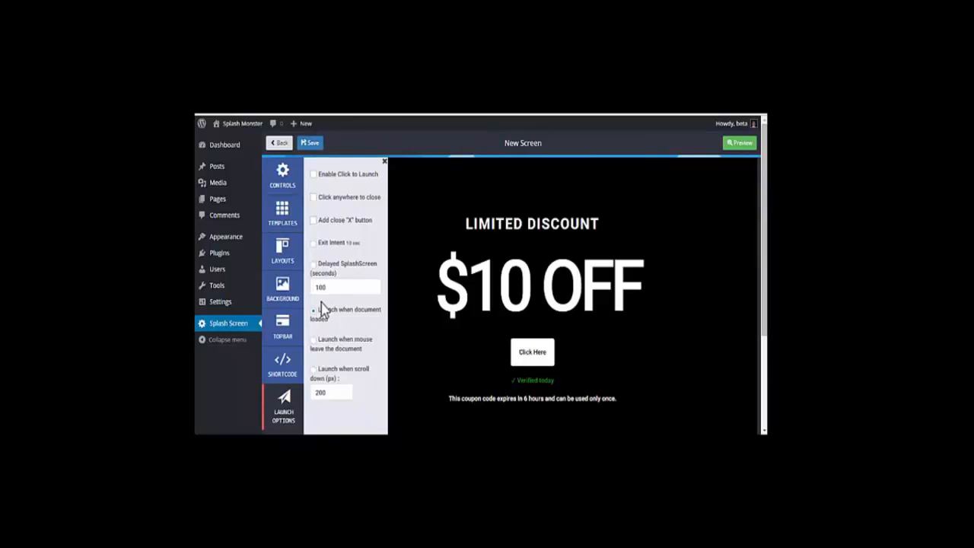
{"action": "left_click", "coordinate": [283, 175]}
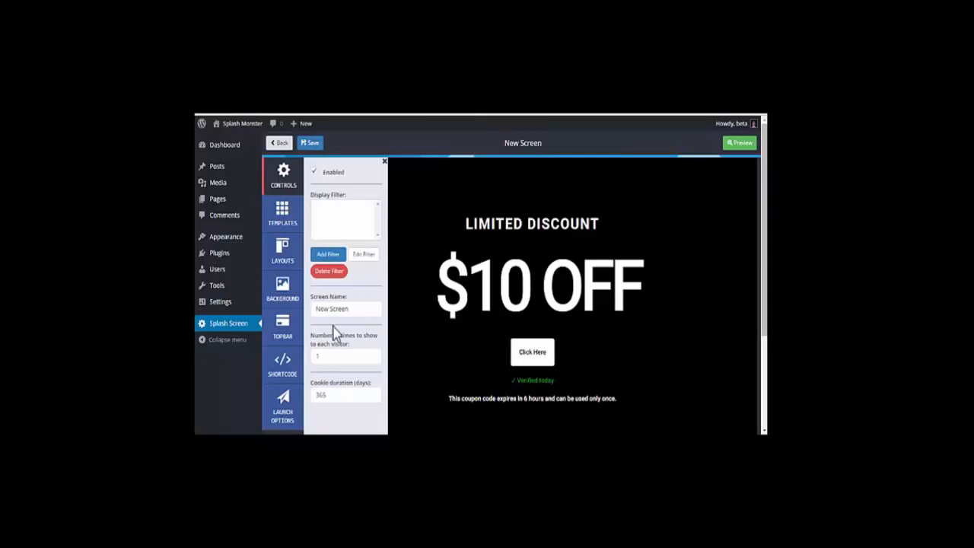
{"action": "left_click", "coordinate": [330, 355]}
{"action": "type", "text": "10"}
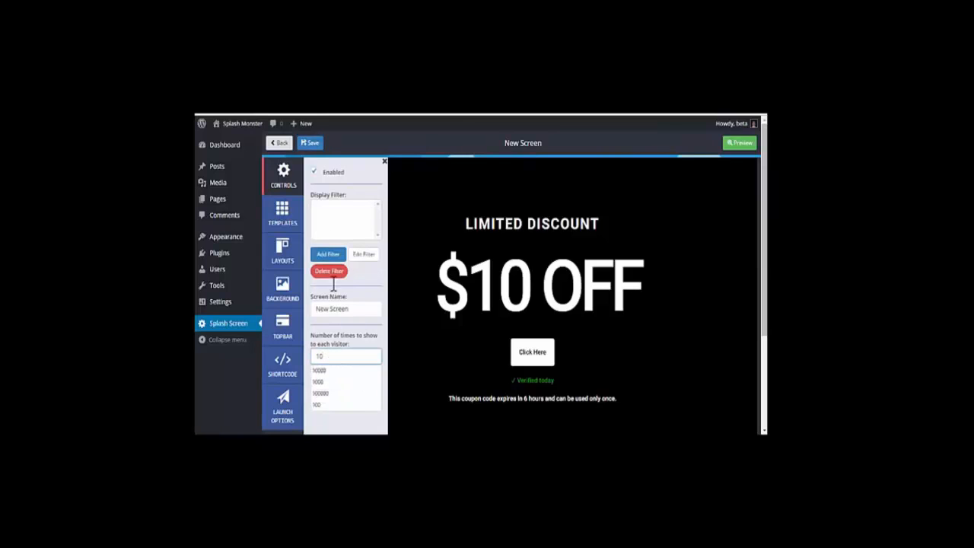
{"action": "left_click", "coordinate": [310, 143]}
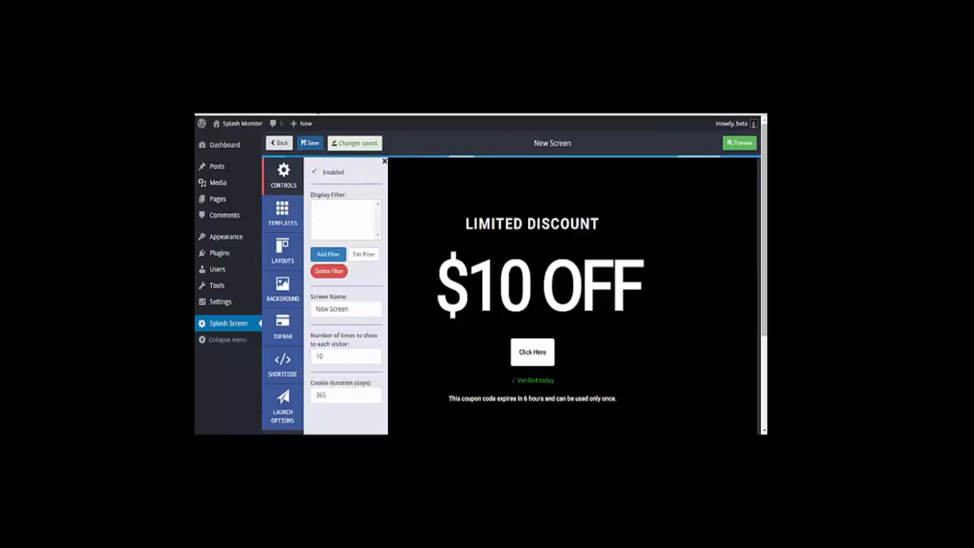
{"action": "left_click", "coordinate": [332, 355]}
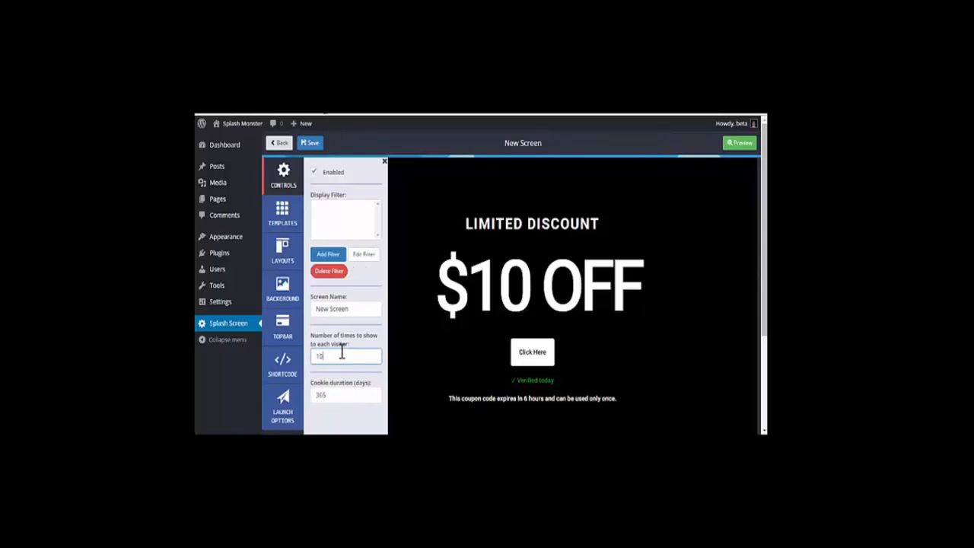
{"action": "left_click", "coordinate": [335, 101]}
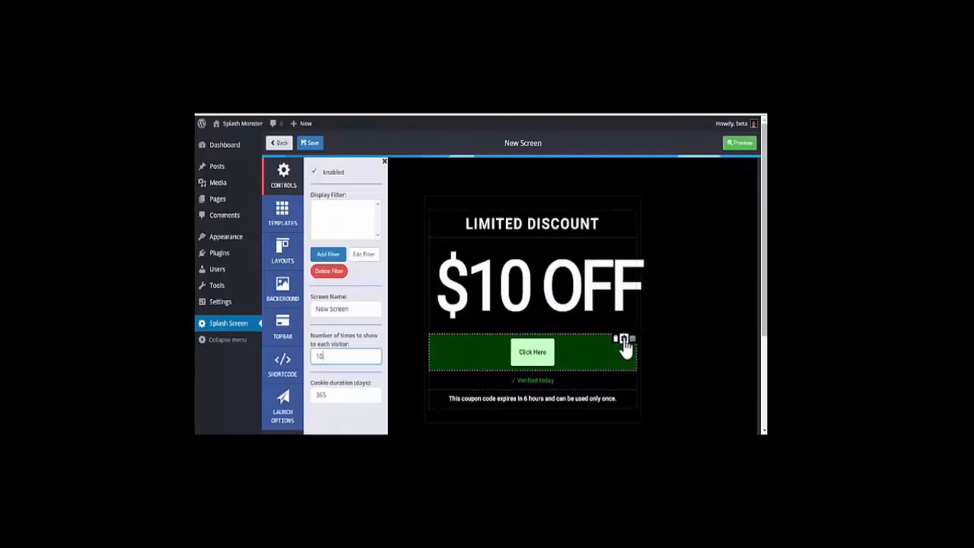
- Enable Click to Close for the Click Here CTA and change its text to Skip
{"action": "left_click", "coordinate": [623, 339]}
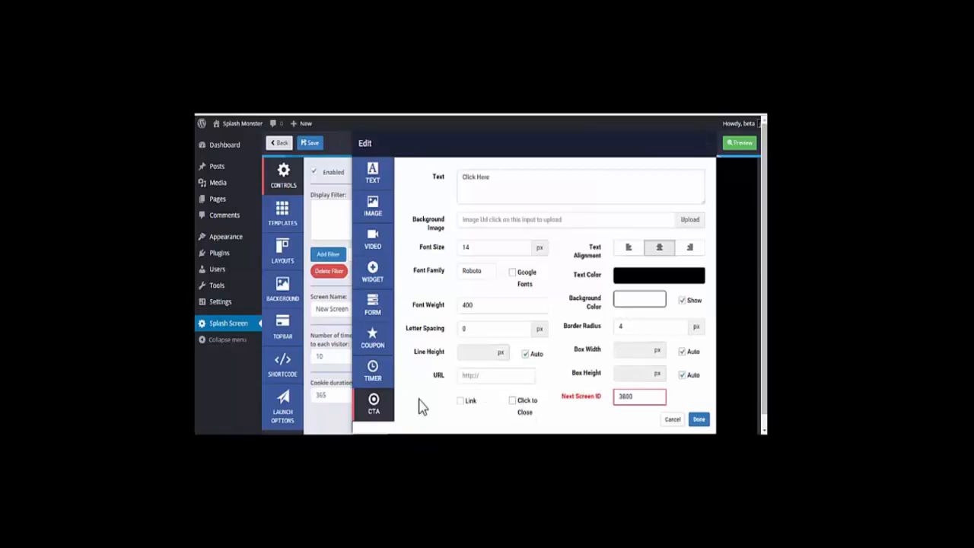
{"action": "left_click", "coordinate": [513, 401]}
{"action": "left_click_drag", "start_coordinate": [493, 179], "coordinate": [371, 170]}
{"action": "type", "text": "Skip"}
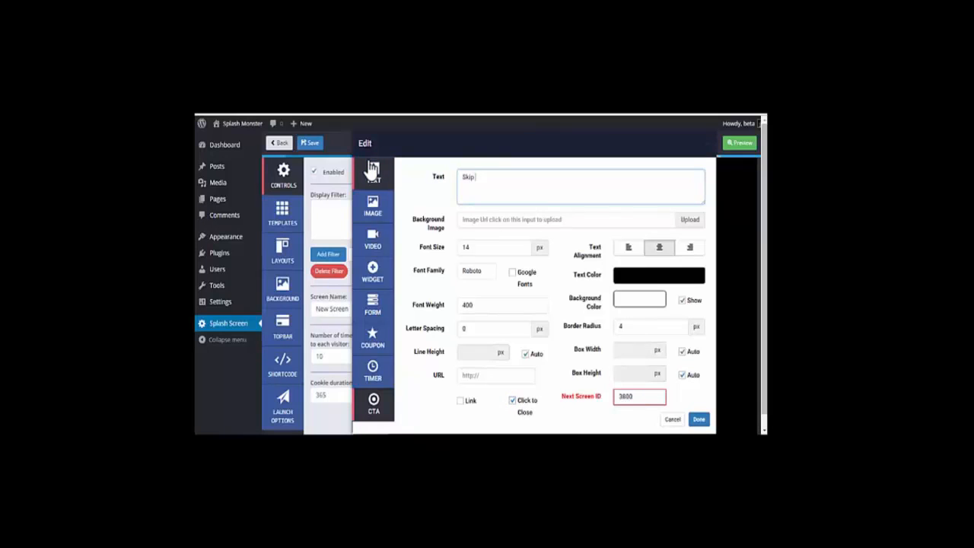
- Clear the CTA's Next Screen ID, apply the settings and test the Skip button in the preview
{"action": "left_click", "coordinate": [638, 395]}
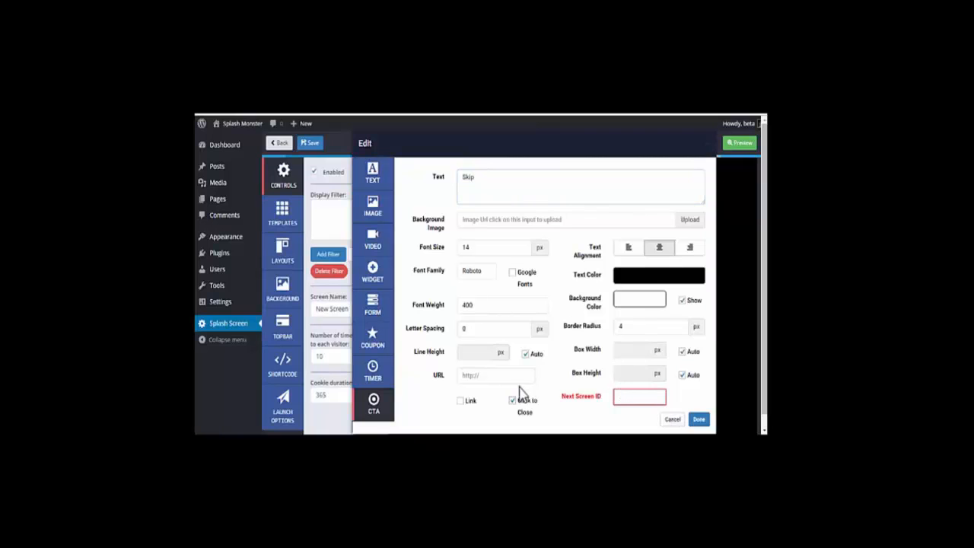
{"action": "left_click", "coordinate": [699, 420]}
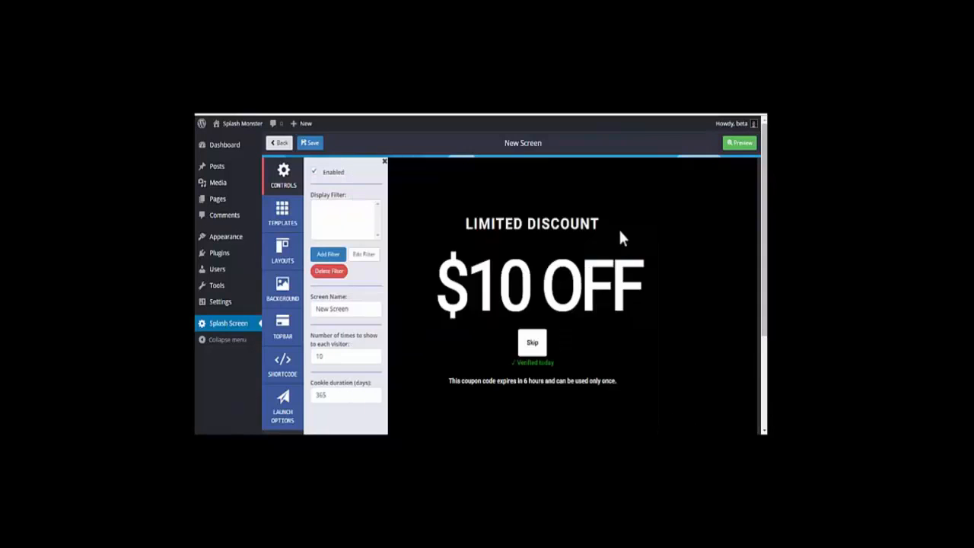
{"action": "left_click", "coordinate": [737, 144]}
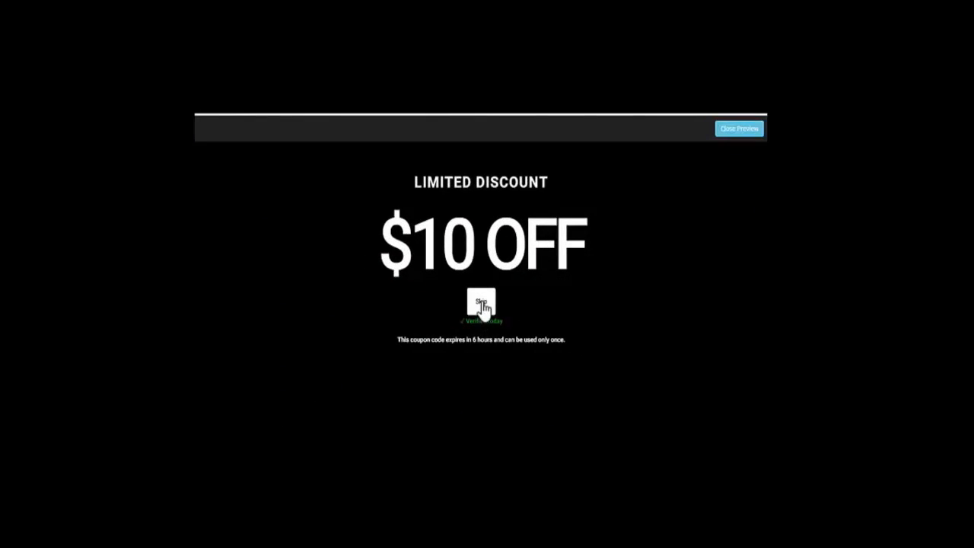
{"action": "left_click", "coordinate": [482, 304]}
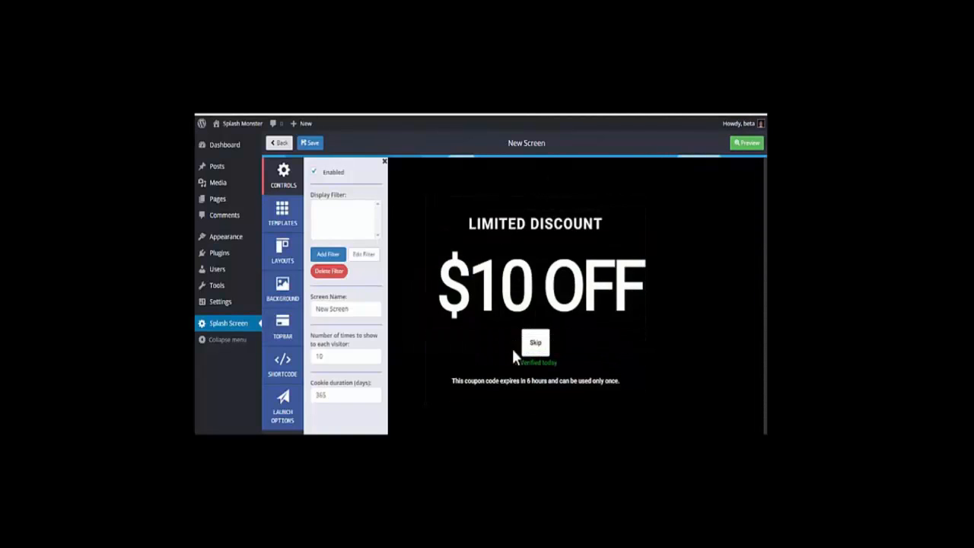
{"action": "left_click", "coordinate": [629, 346]}
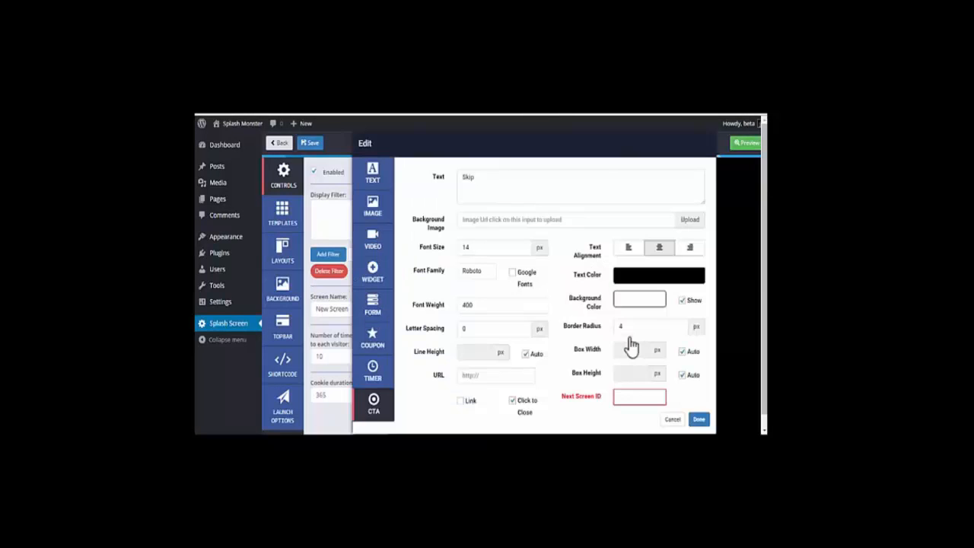
{"action": "left_click", "coordinate": [460, 400]}
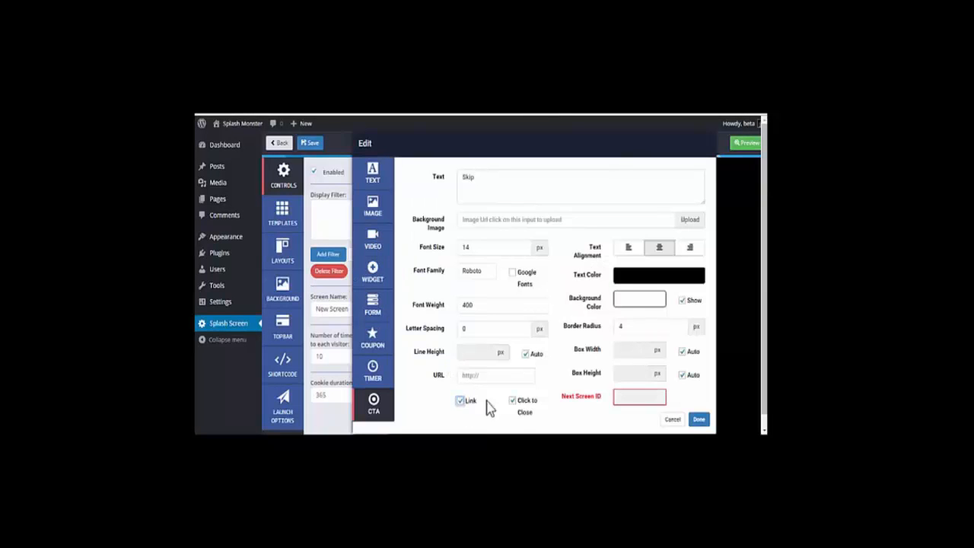
{"action": "left_click", "coordinate": [522, 409]}
{"action": "left_click", "coordinate": [484, 377]}
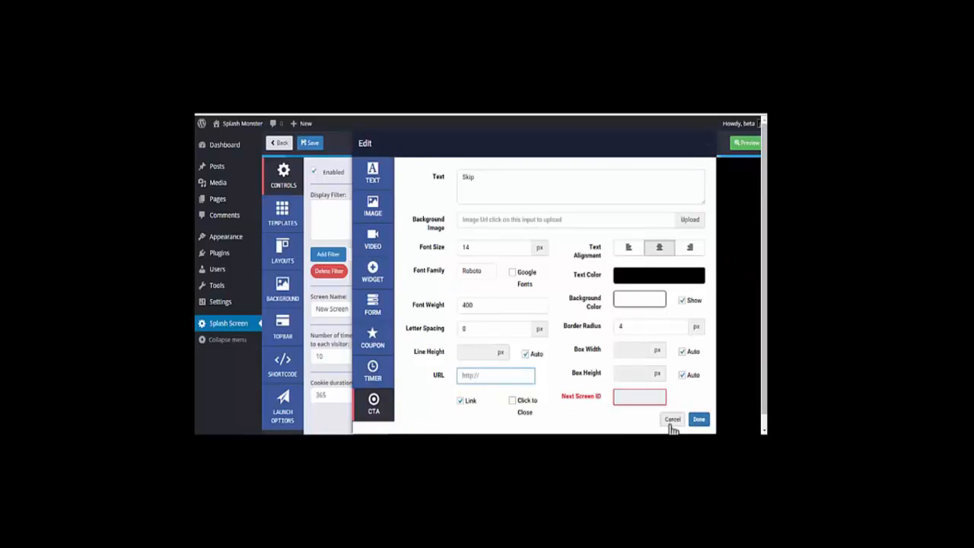
{"action": "left_click", "coordinate": [671, 421]}
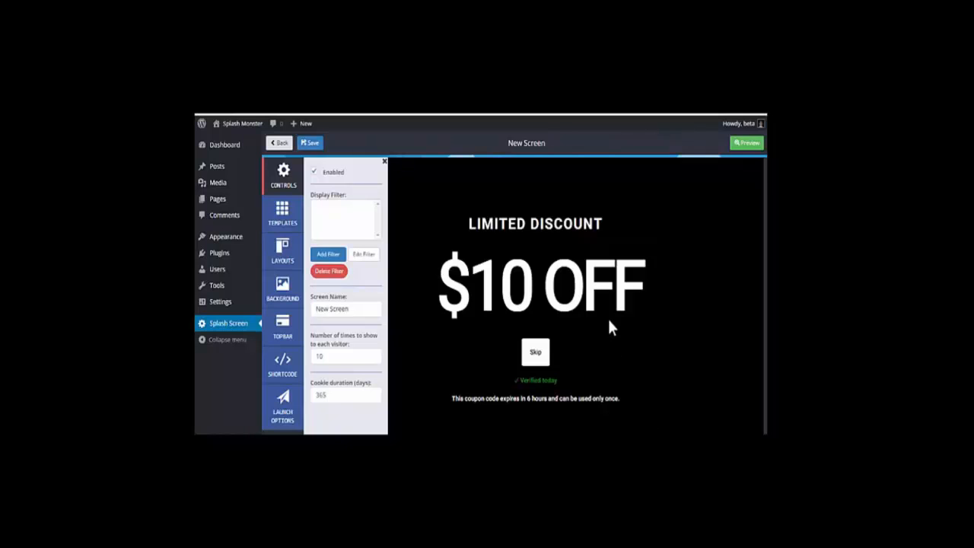